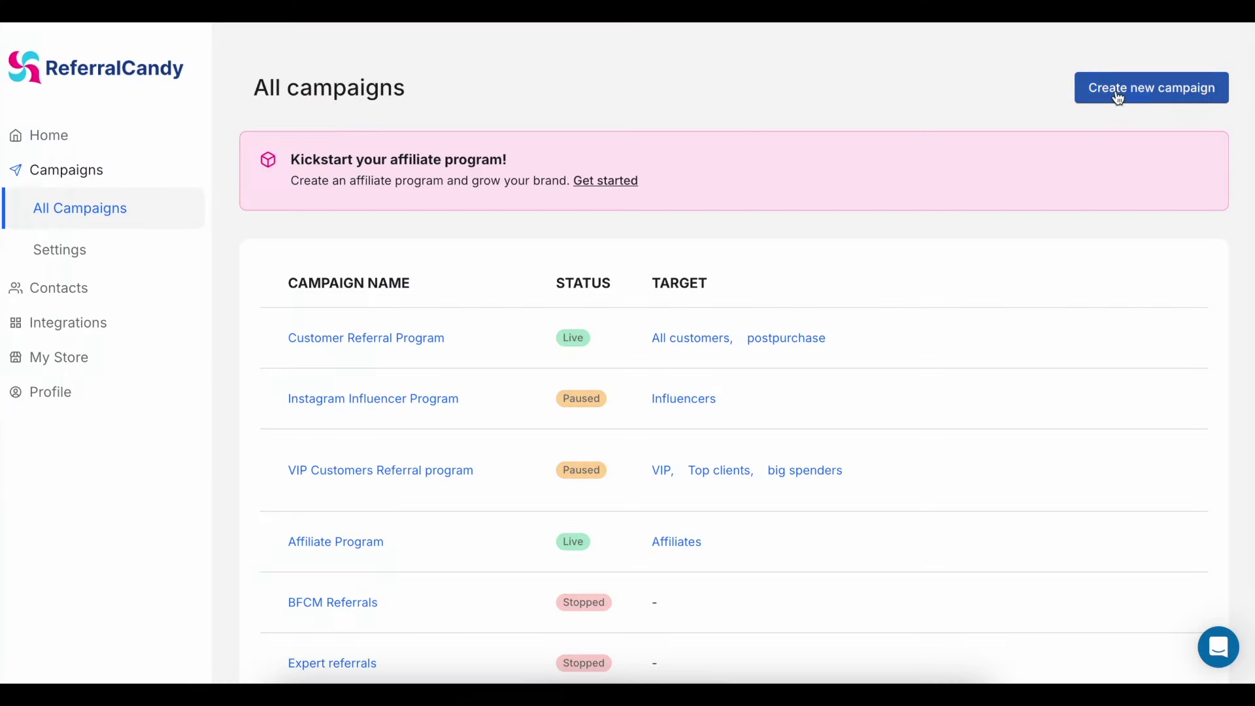
- Create a new Refer-a-Friend campaign and scroll down to its advocate reward settings
left_click(1116, 91)
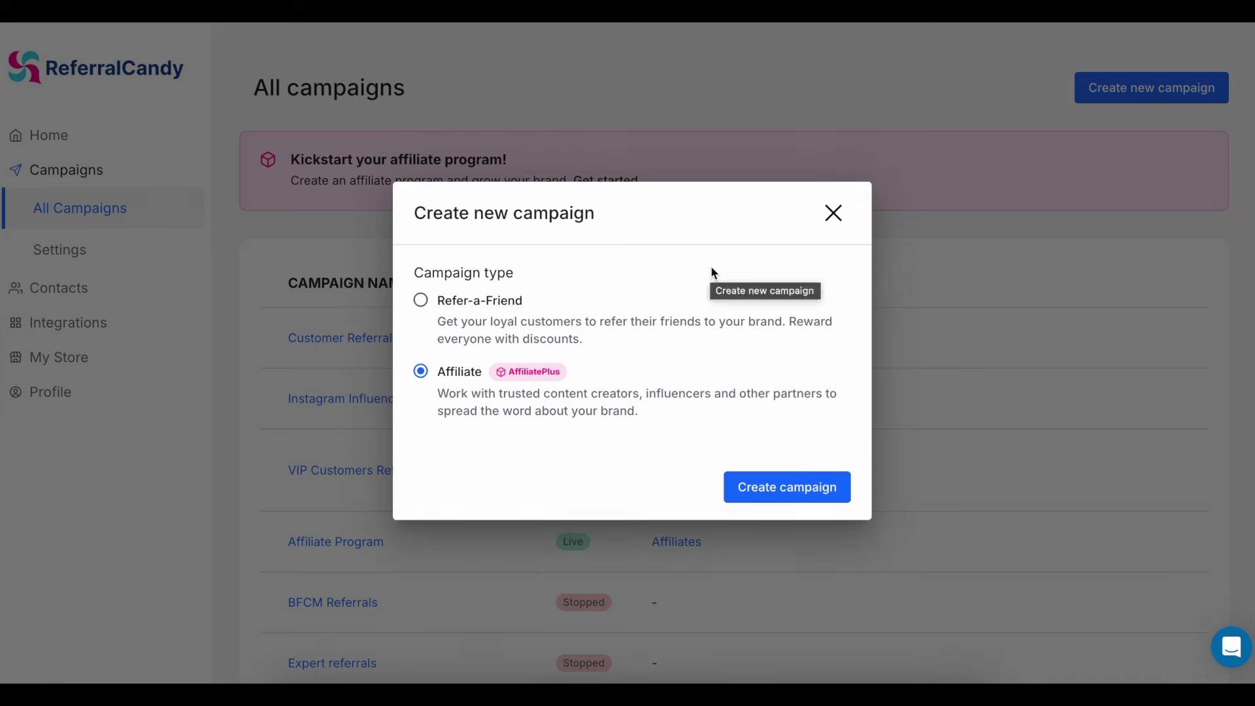
left_click(484, 300)
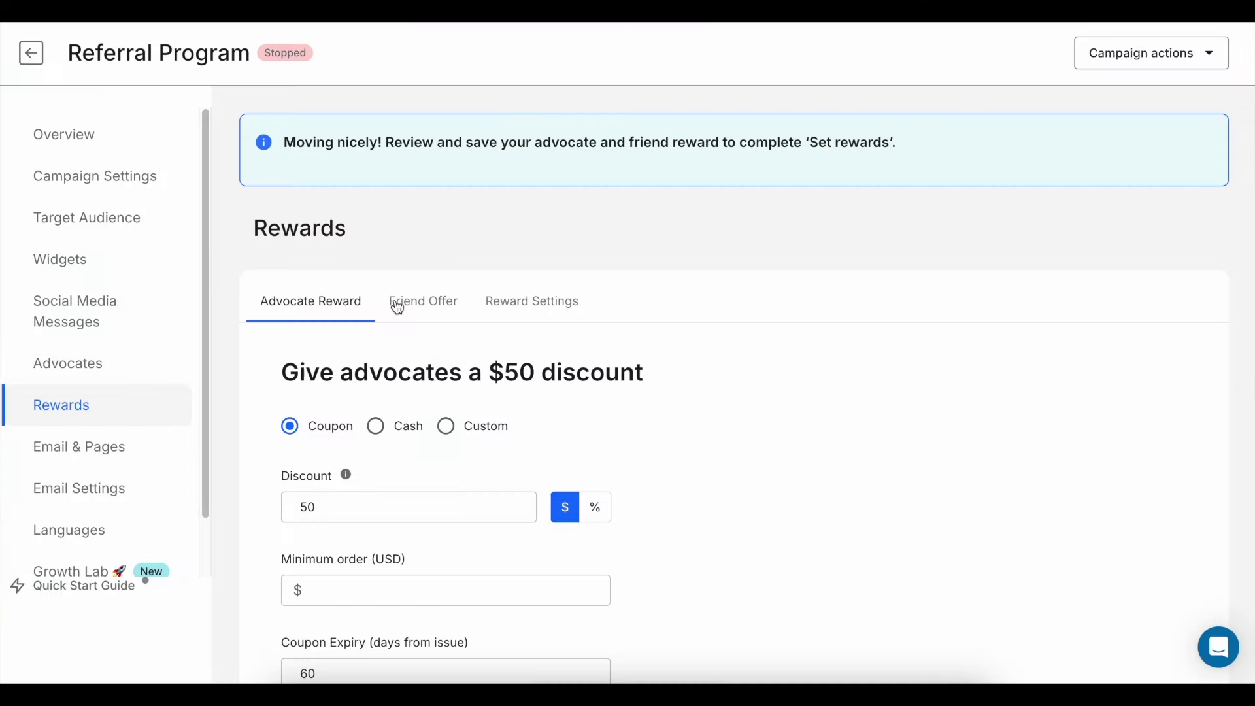
scroll(395, 303, "down", 2)
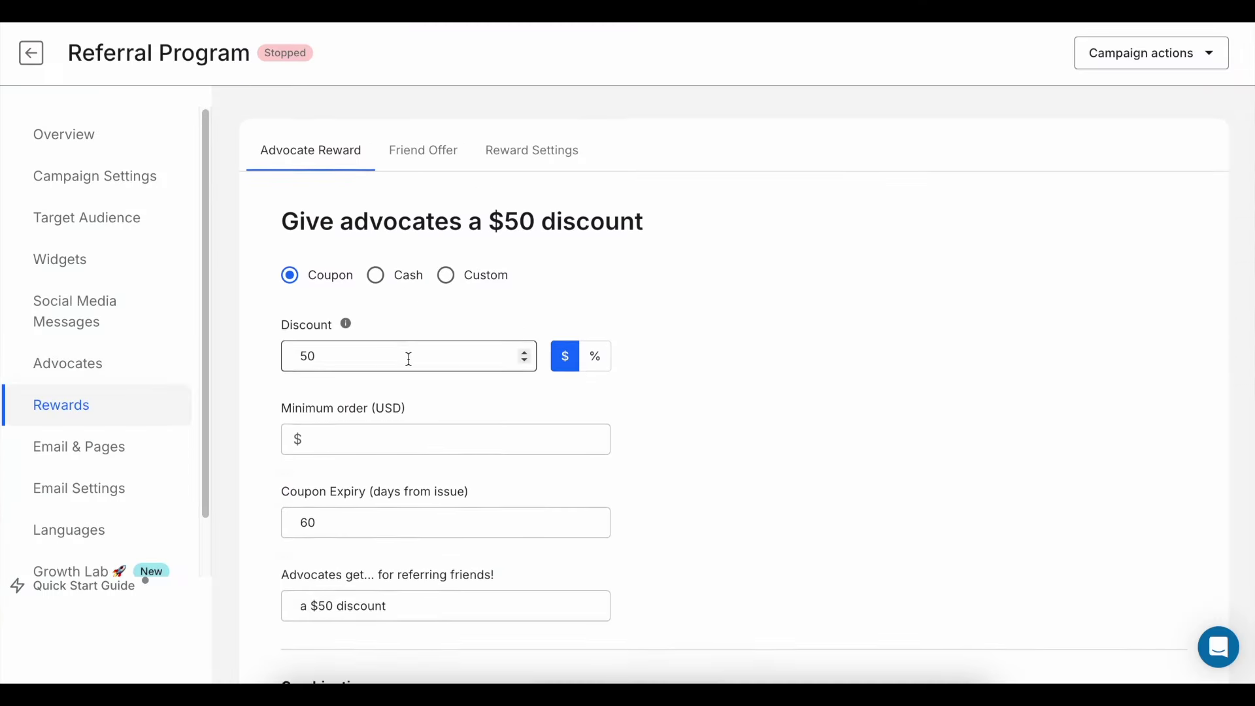
- Change the advocate coupon to a 20% percentage discount
left_click(595, 358)
double_click(465, 358)
type("20")
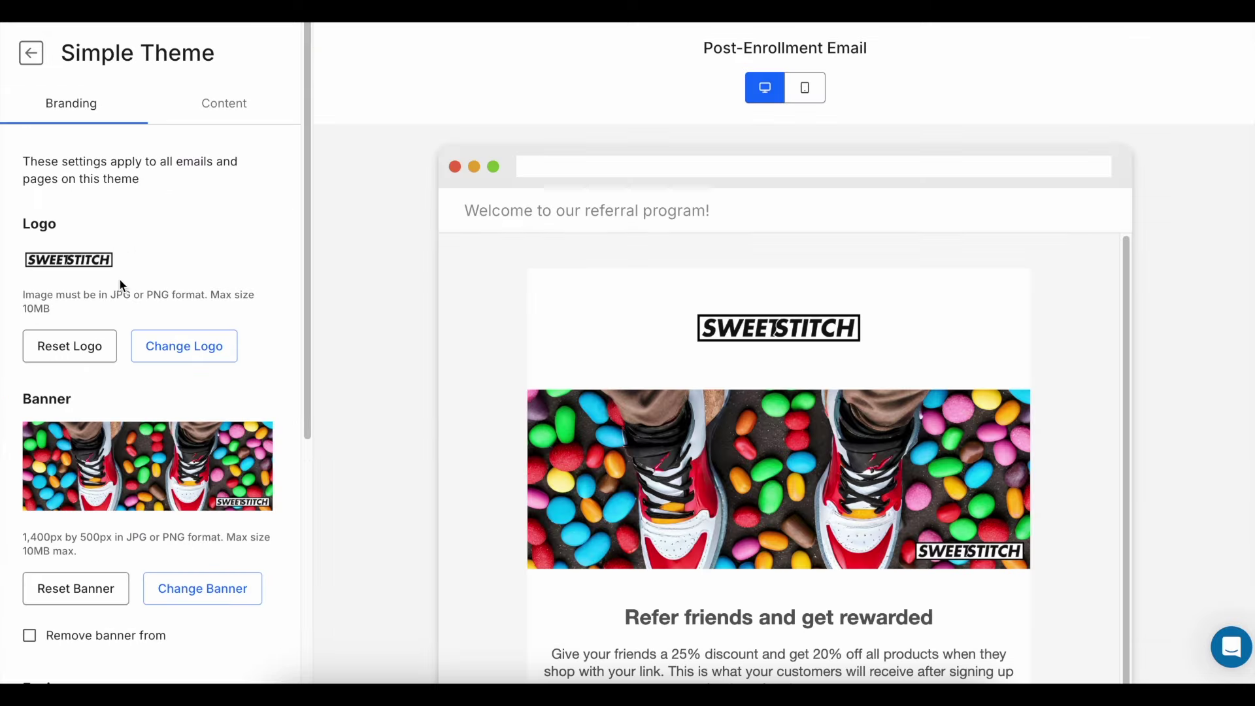
scroll(131, 298, "down", 6)
scroll(703, 481, "down", 1)
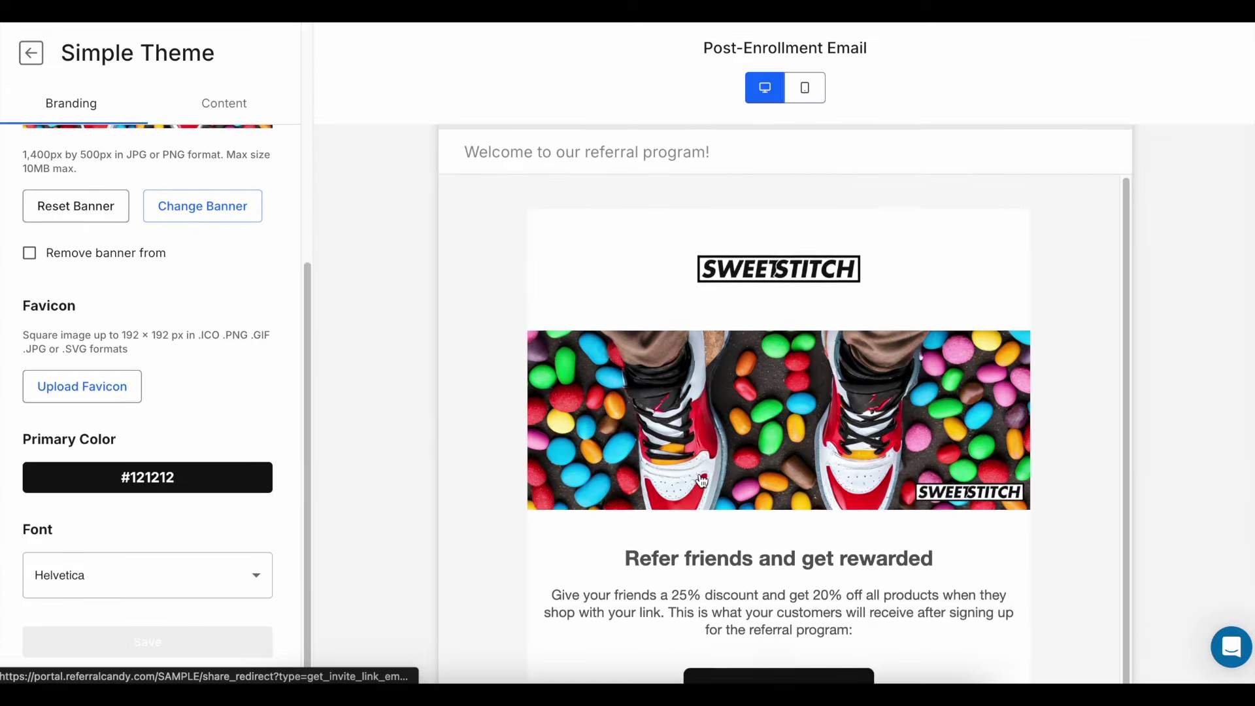
scroll(701, 481, "down", 5)
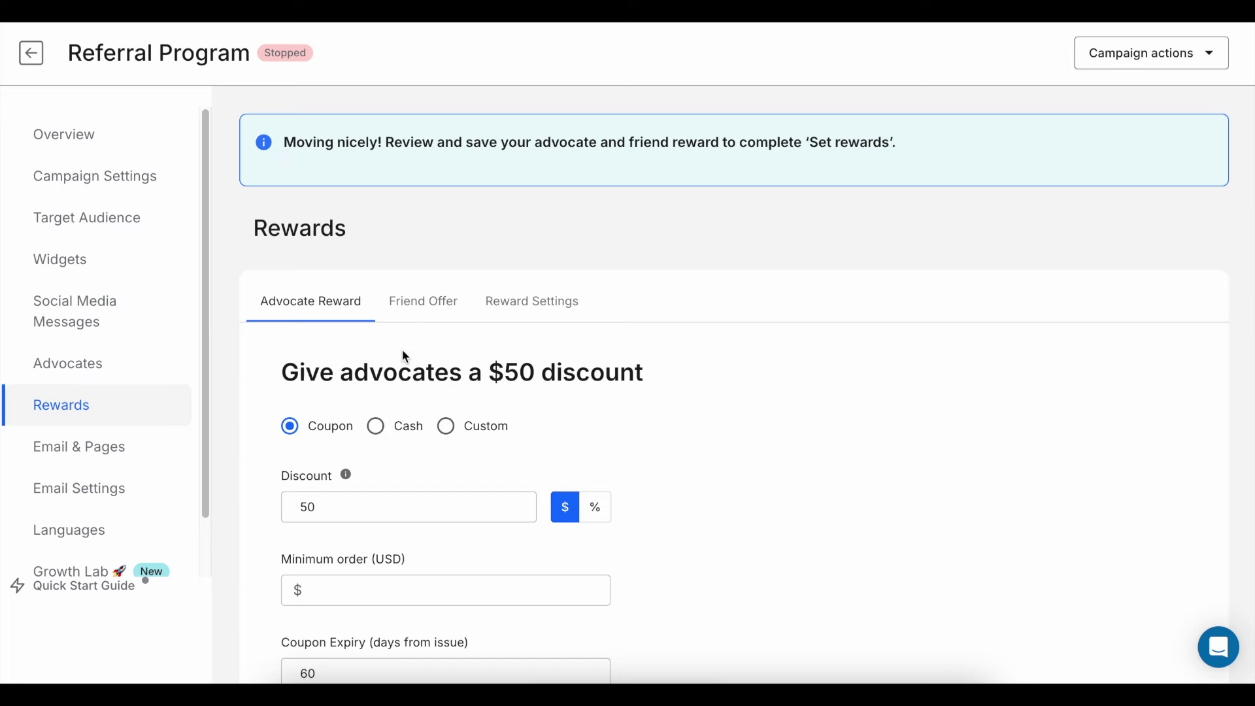
scroll(403, 354, "down", 2)
left_click(587, 357)
left_click(462, 355)
key("BackSpace")
key("BackSpace")
type("20")
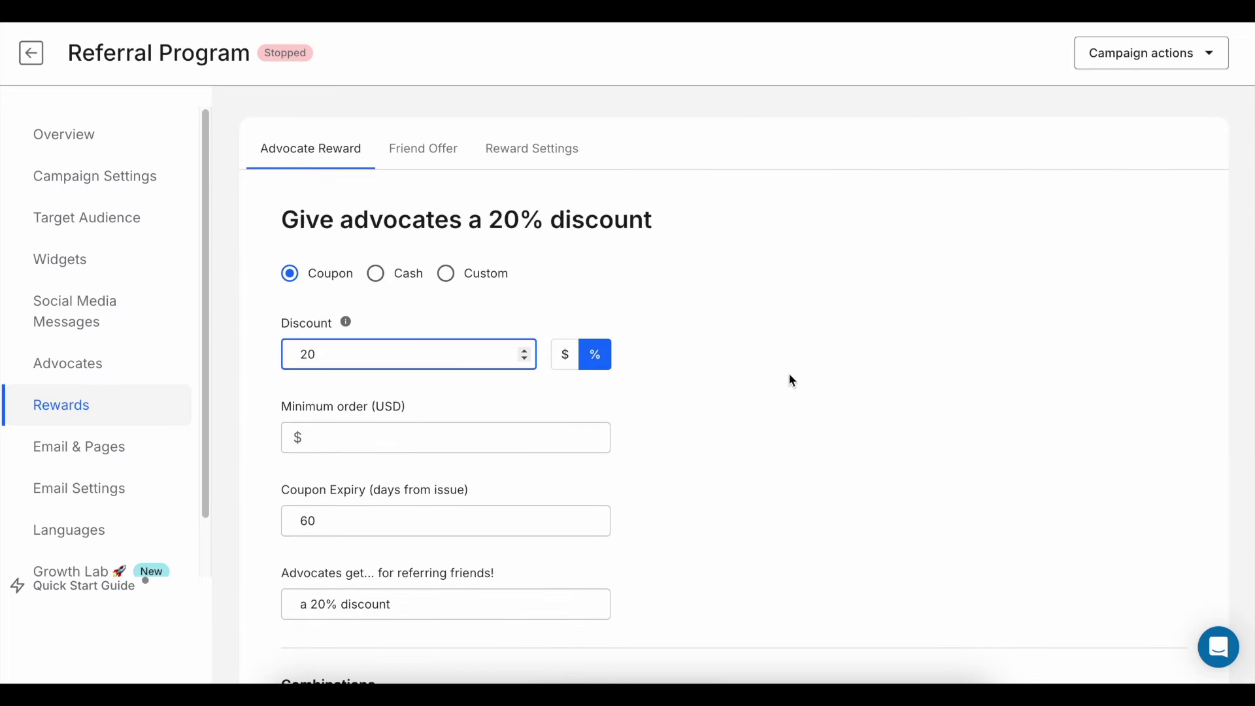
- Set the coupon's minimum order amount to 10
scroll(470, 438, "down", 1)
left_click(422, 371)
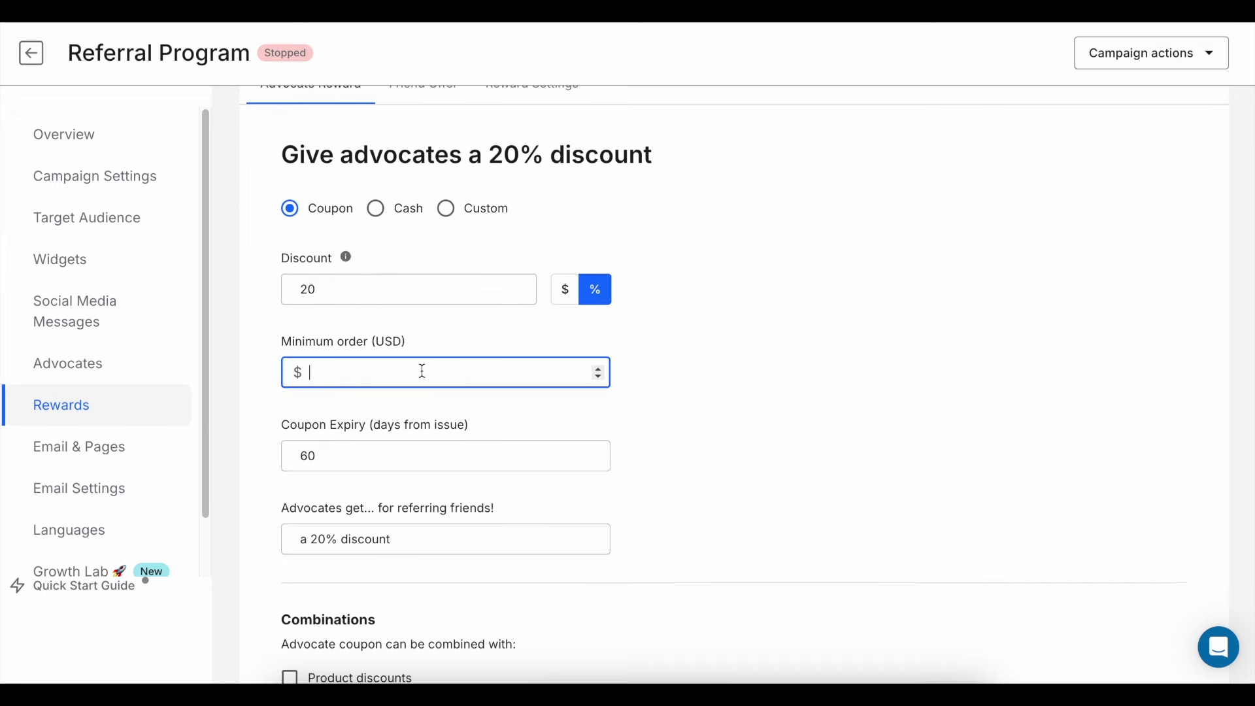
type("10")
left_click(705, 434)
- Enable the coupon for subscription apps
scroll(648, 484, "down", 5)
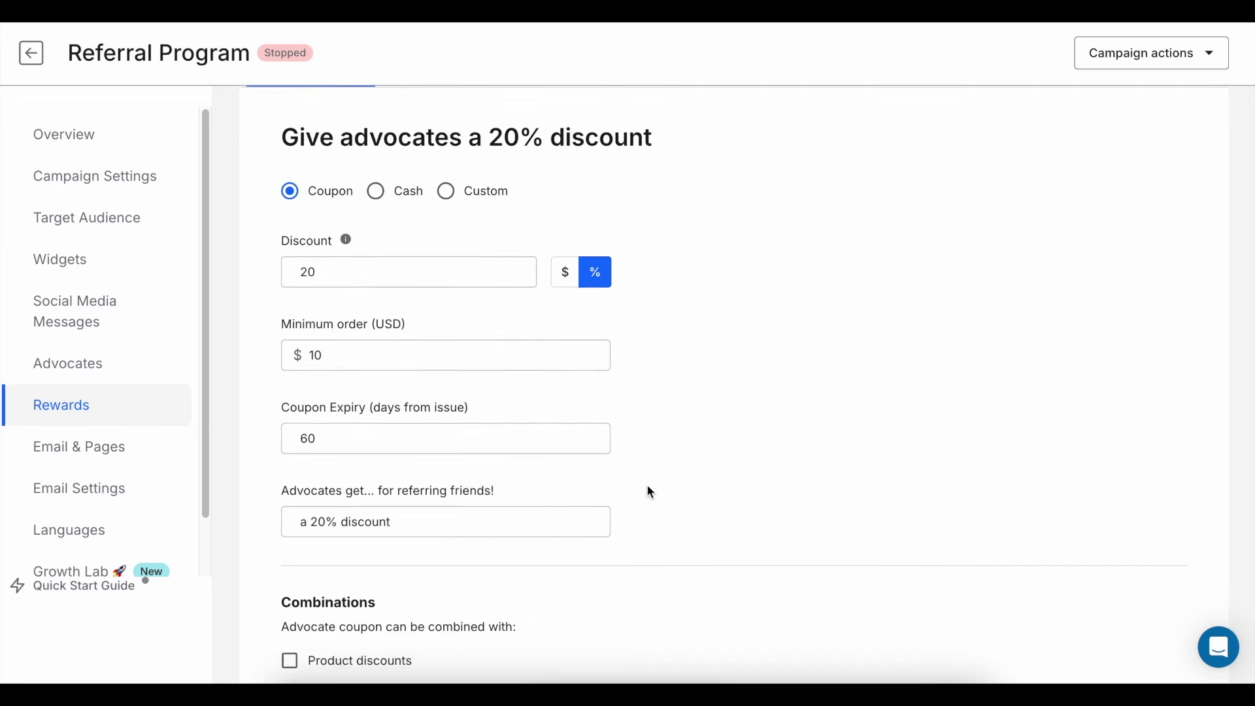
left_click(559, 461)
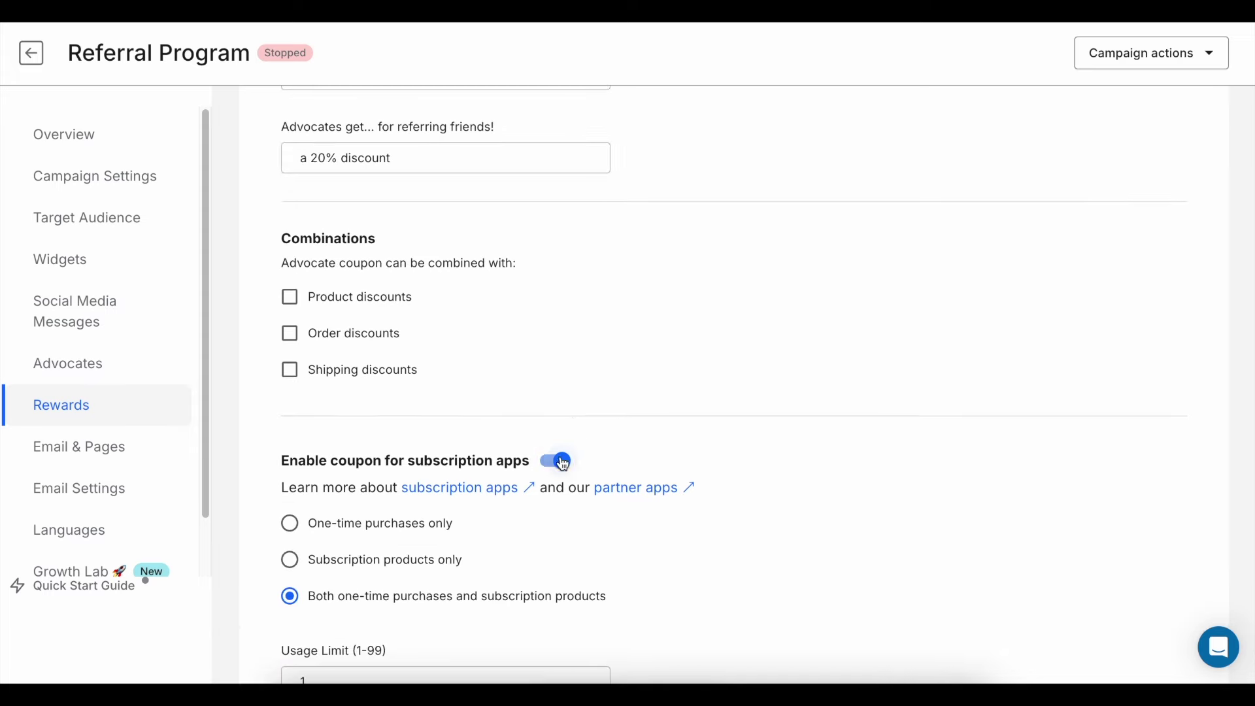
scroll(538, 504, "down", 2)
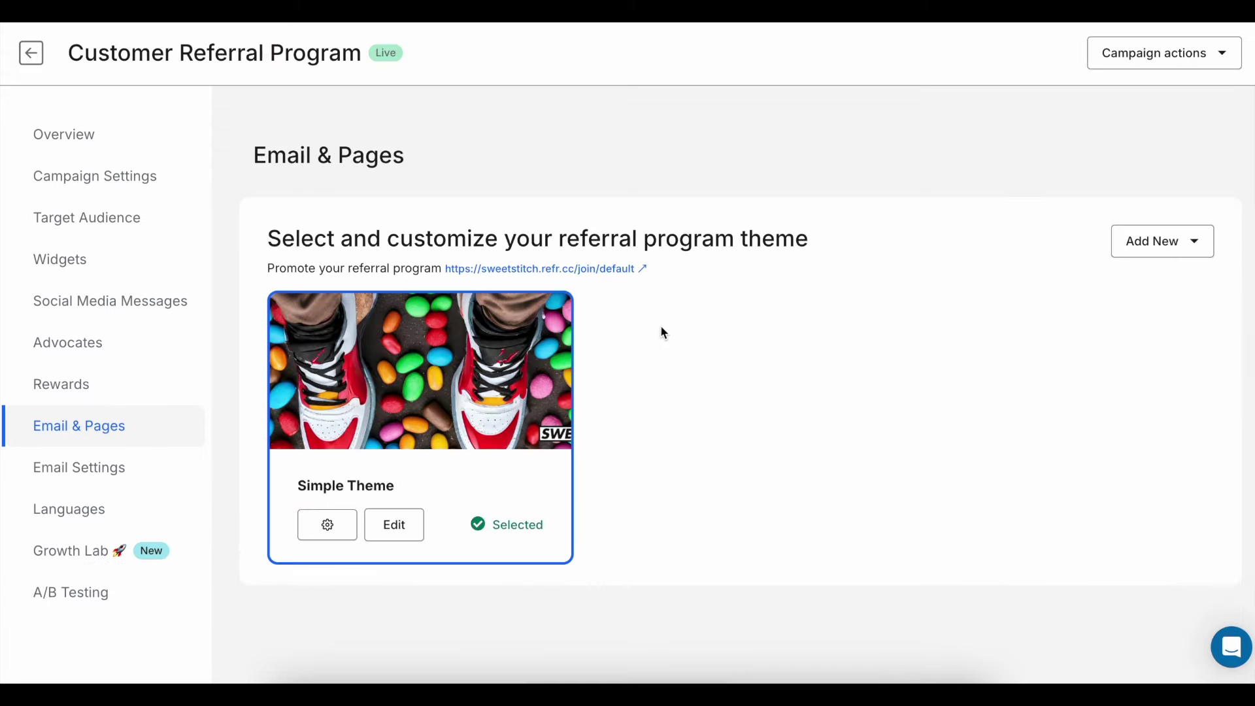
- Edit the Simple Theme and scroll through its post-enrollment email preview
left_click(400, 523)
scroll(151, 320, "down", 3)
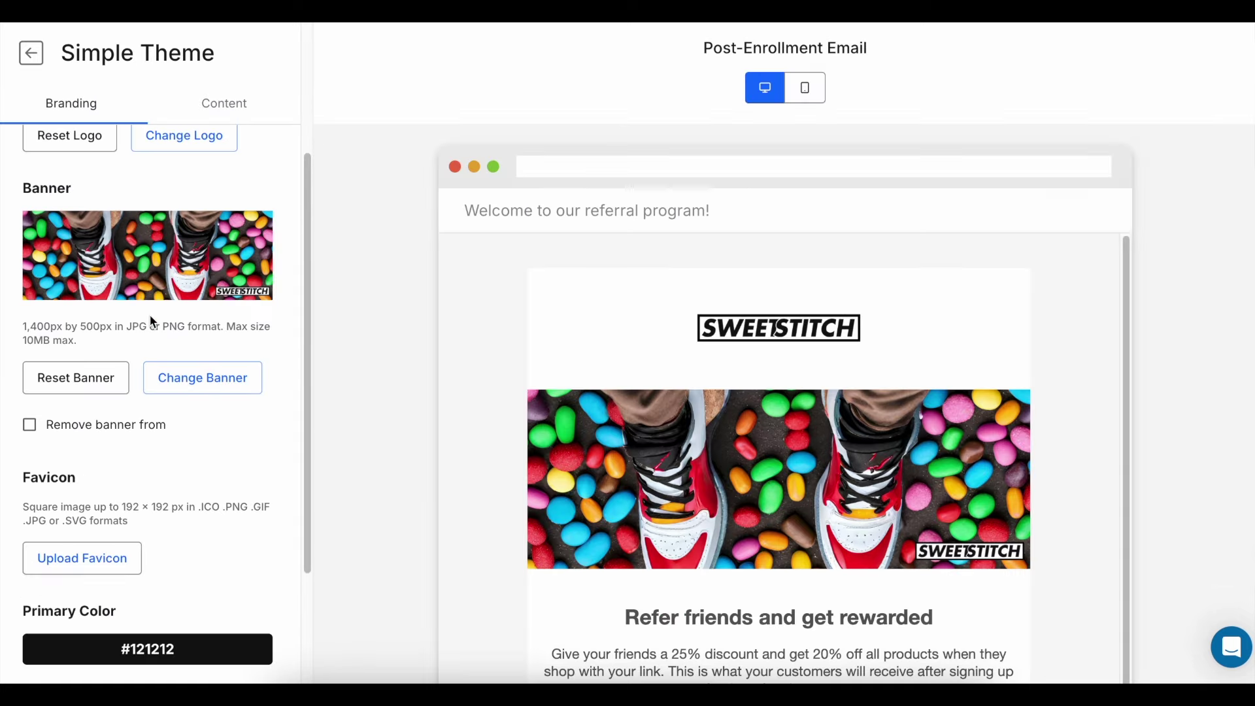
scroll(150, 318, "down", 3)
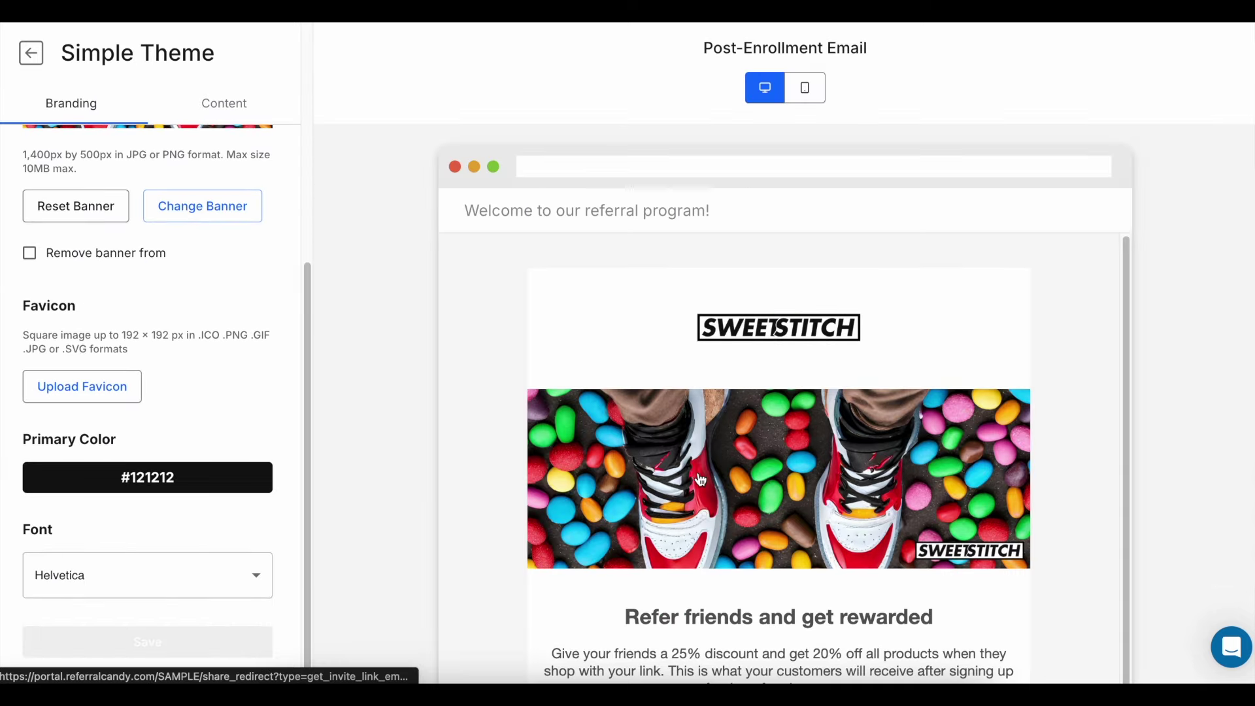
scroll(701, 480, "down", 2)
scroll(701, 480, "down", 5)
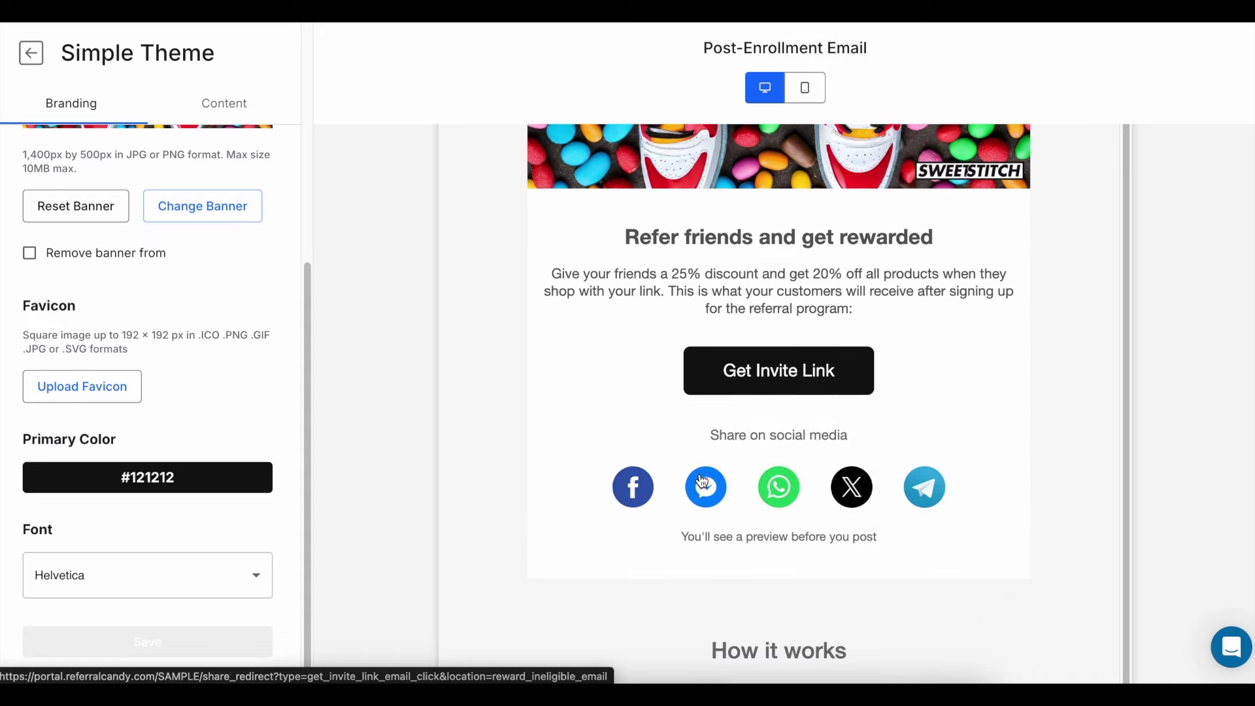
scroll(702, 482, "up", 10)
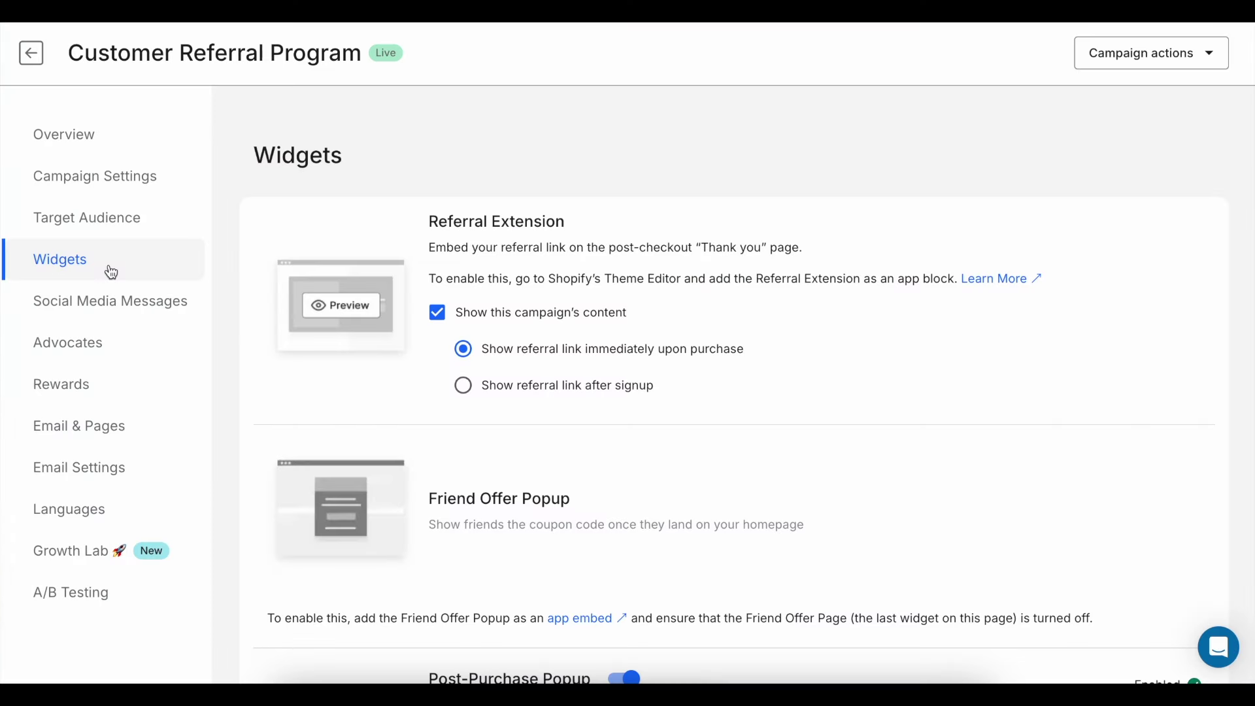
mouse_move(420, 275)
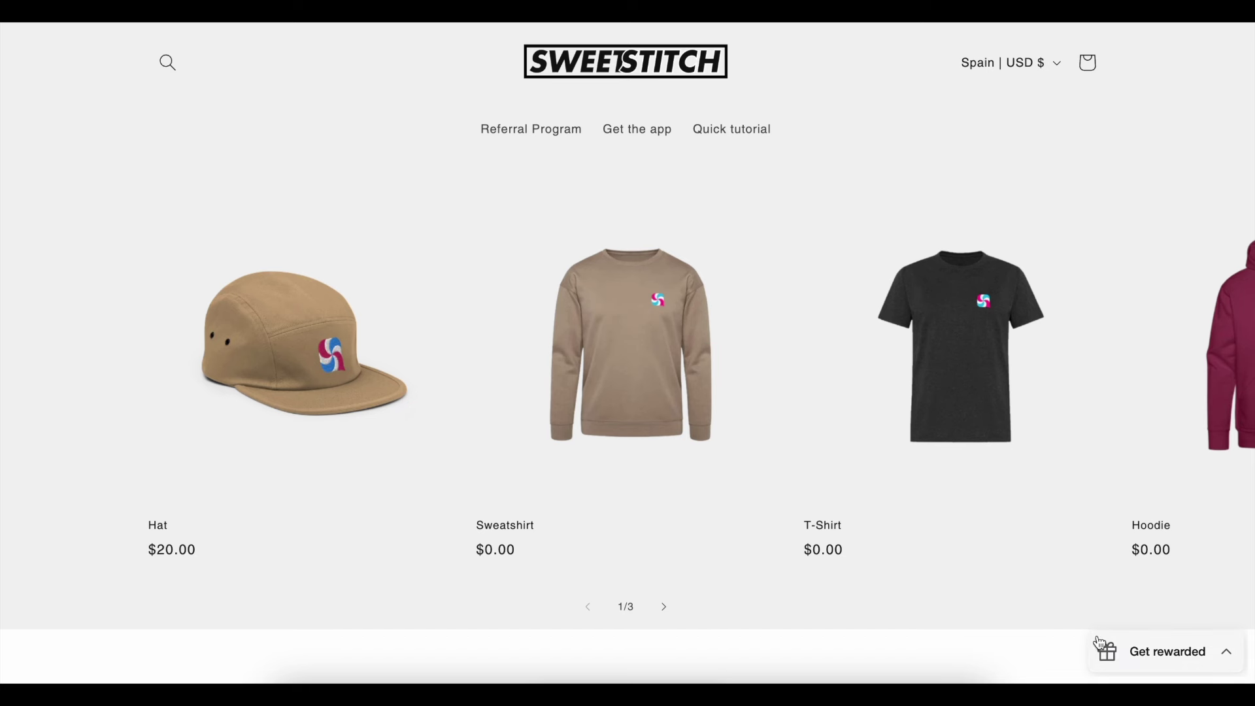
- Sign up in the Get rewarded popup with an e-mail and name, then copy the referral link
left_click(1127, 655)
left_click(1059, 410)
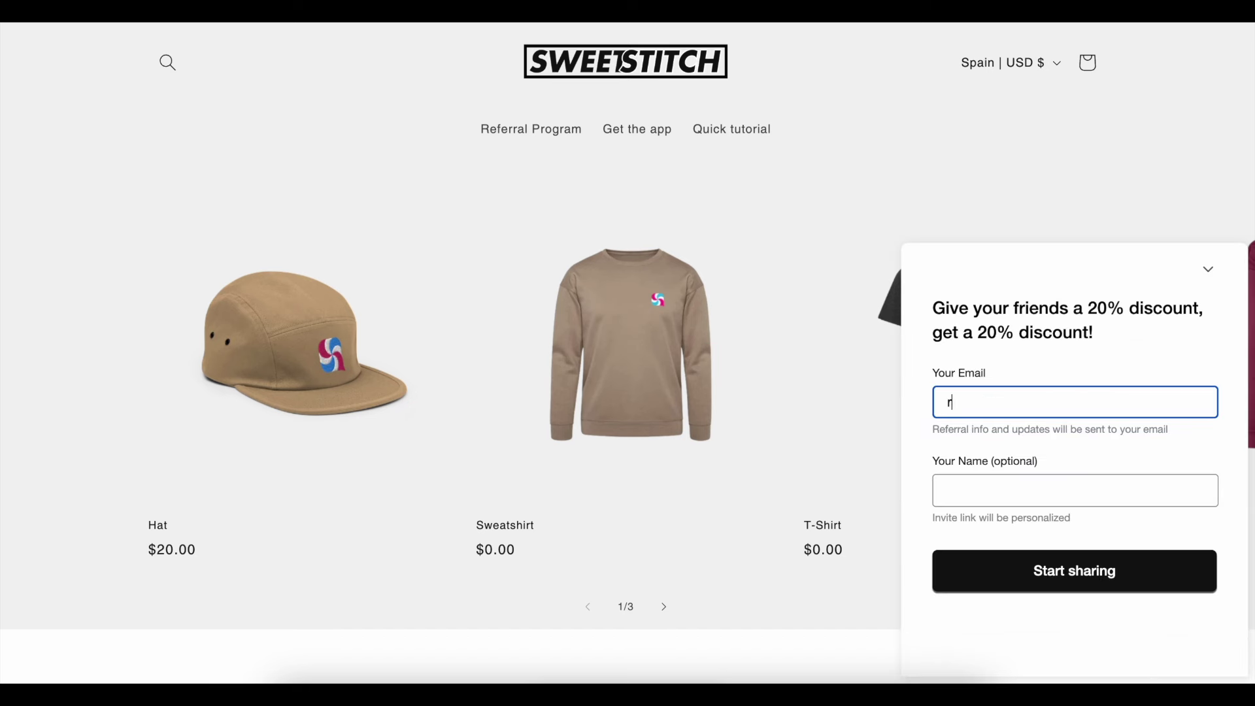
key("Tab")
type("ra")
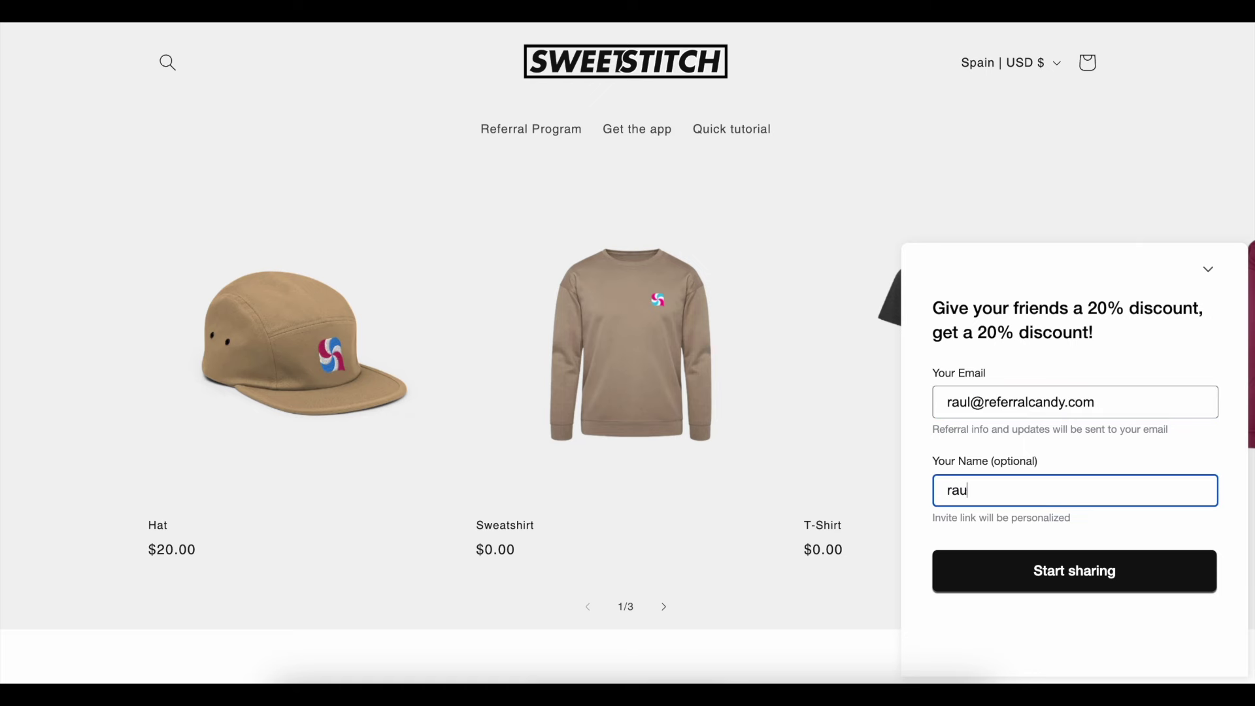
left_click(1111, 571)
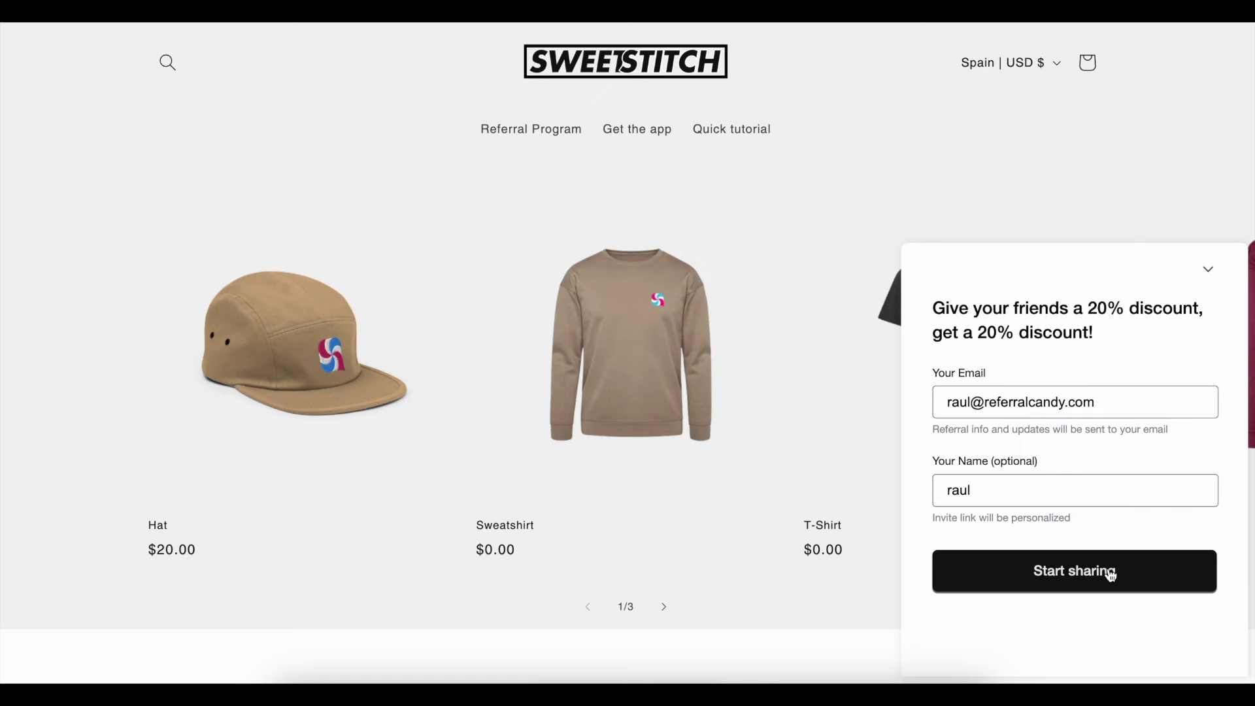
left_click(1097, 481)
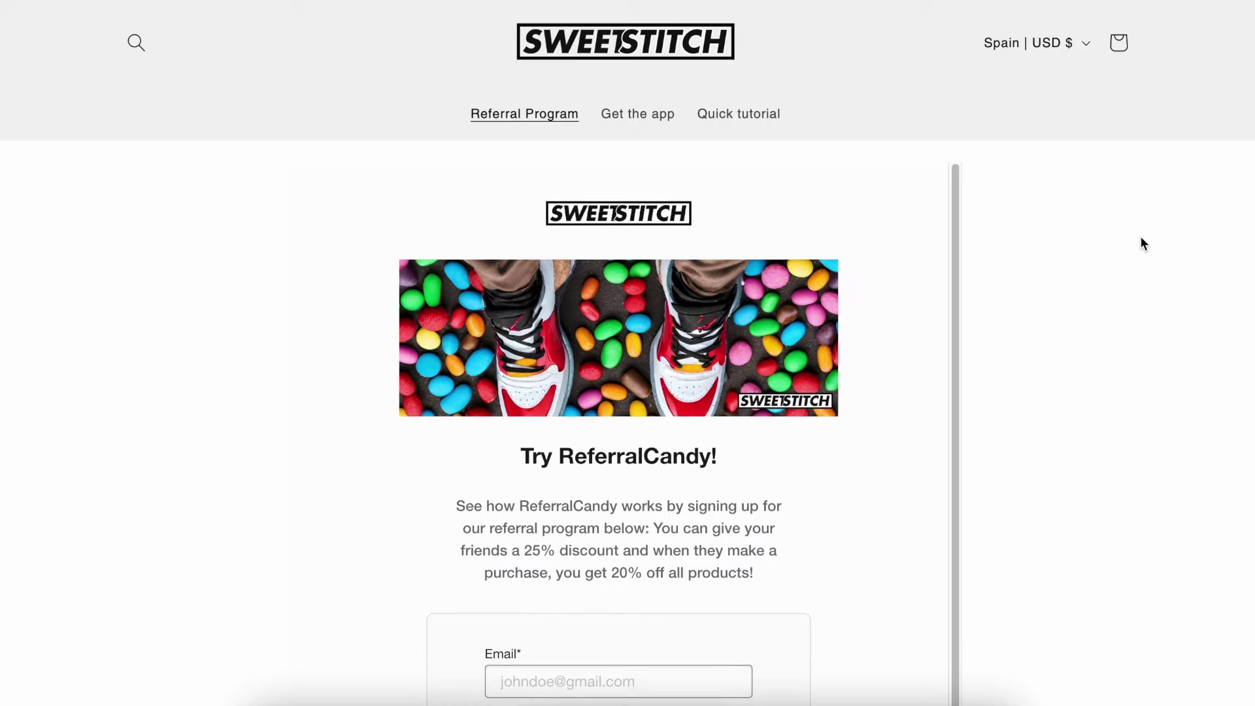
- On the Referral Program page, enter the e-mail and name and request an invite link
scroll(1139, 237, "down", 5)
left_click(698, 213)
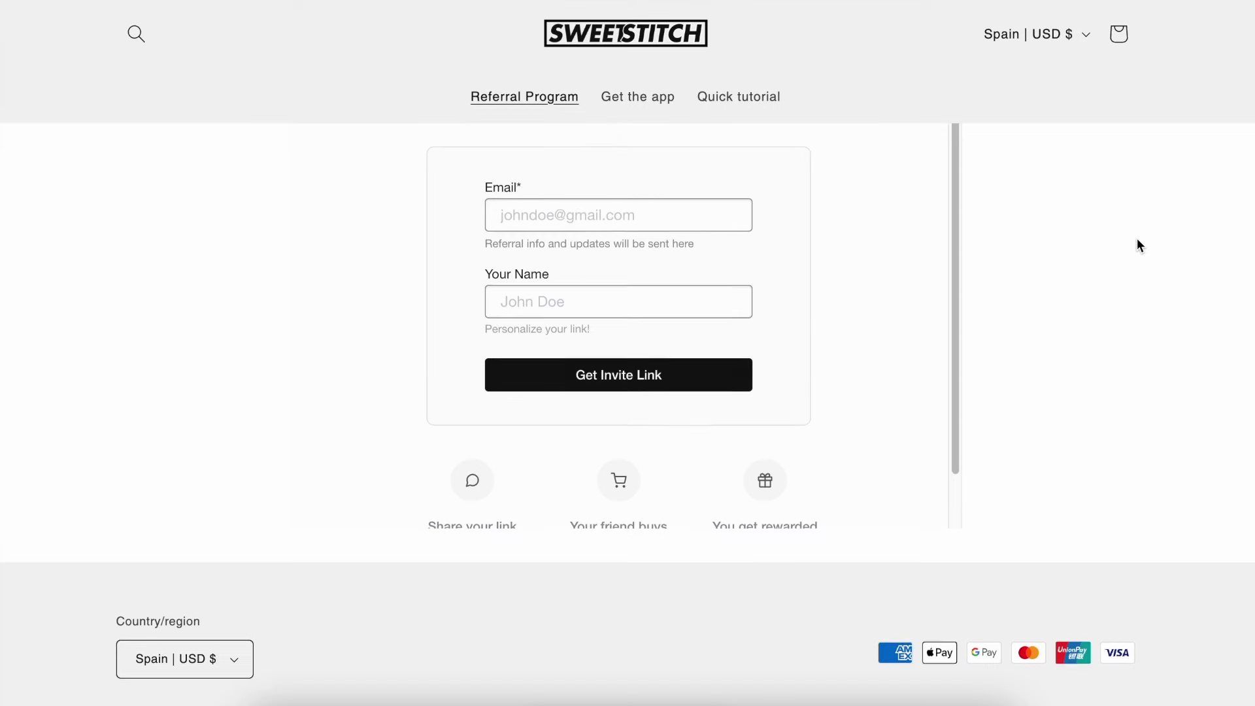
key("Tab")
type("Raul")
left_click(635, 376)
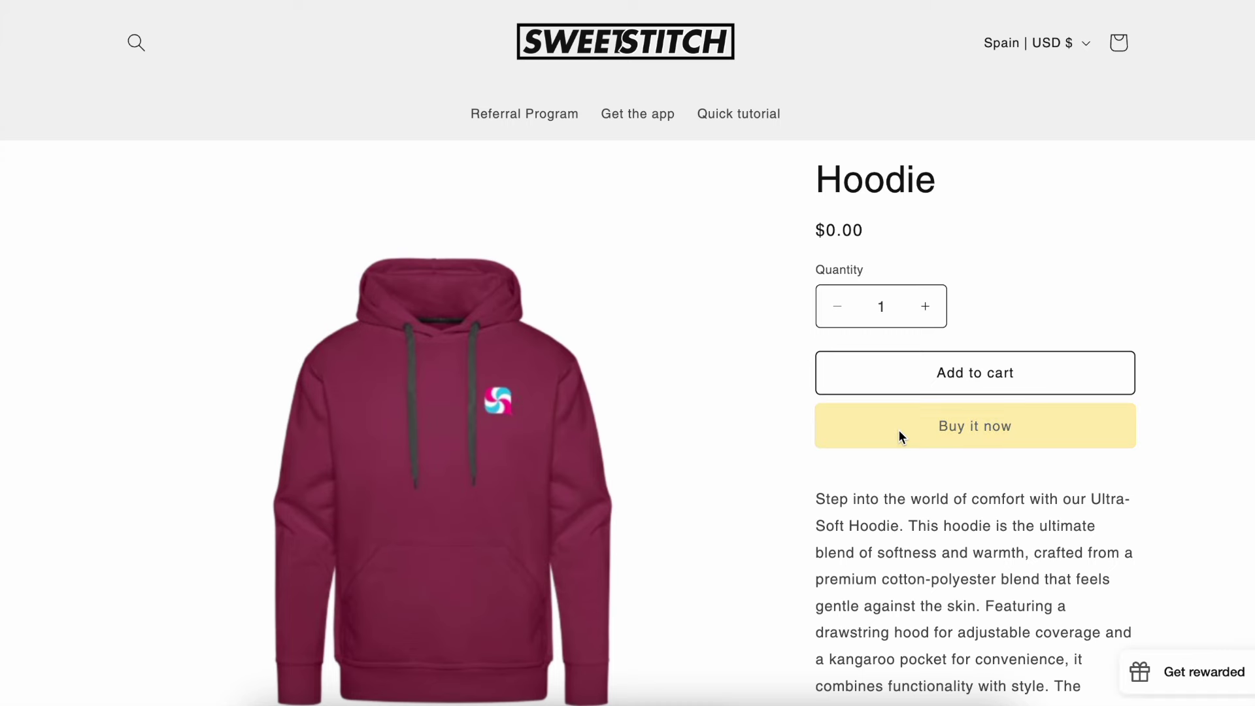
- Buy the Hoodie right away and place the $0.00 test order
left_click(898, 430)
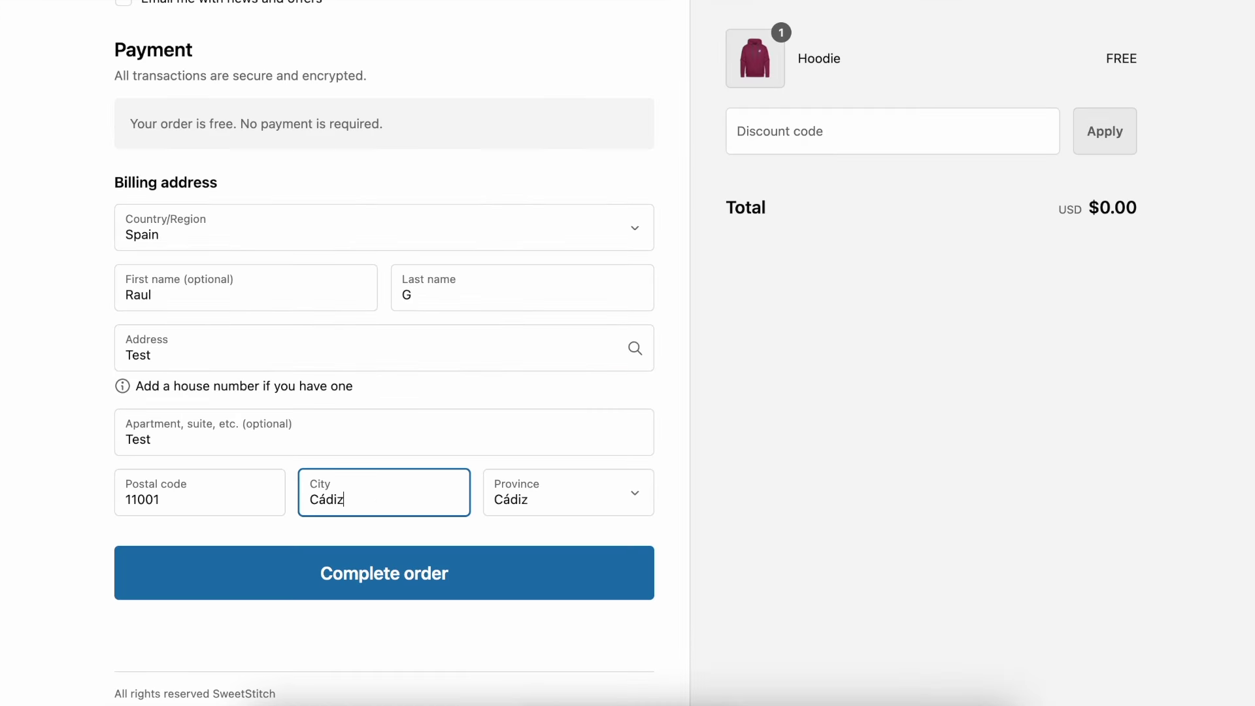
left_click(419, 575)
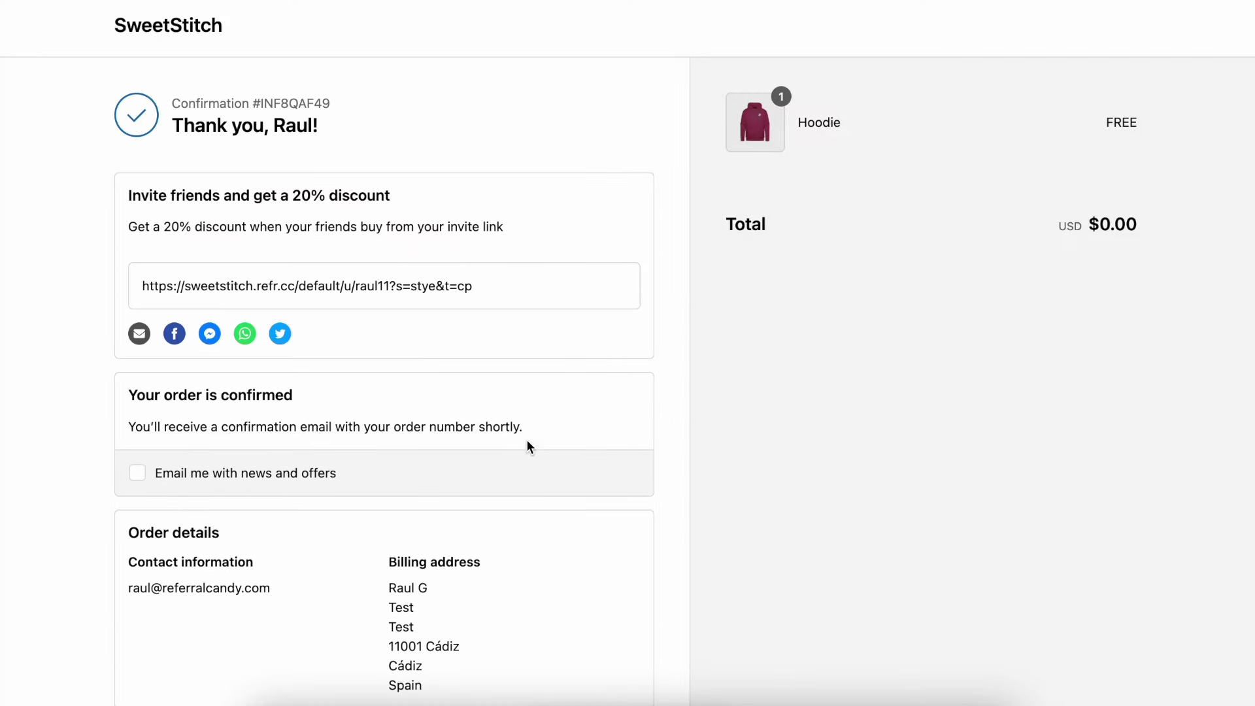
left_click(417, 287)
- Copy the Thank you page invite link and open it as a friend to see the 20% discount
left_click(417, 288)
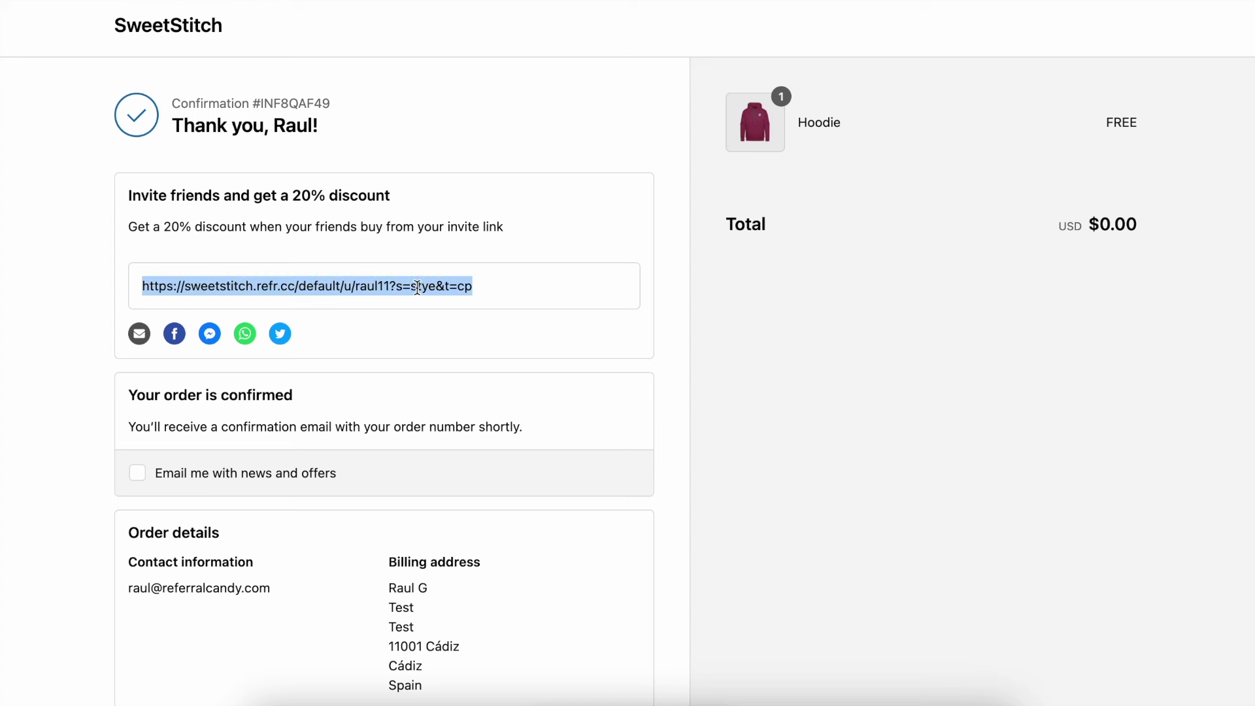
left_click(525, 299)
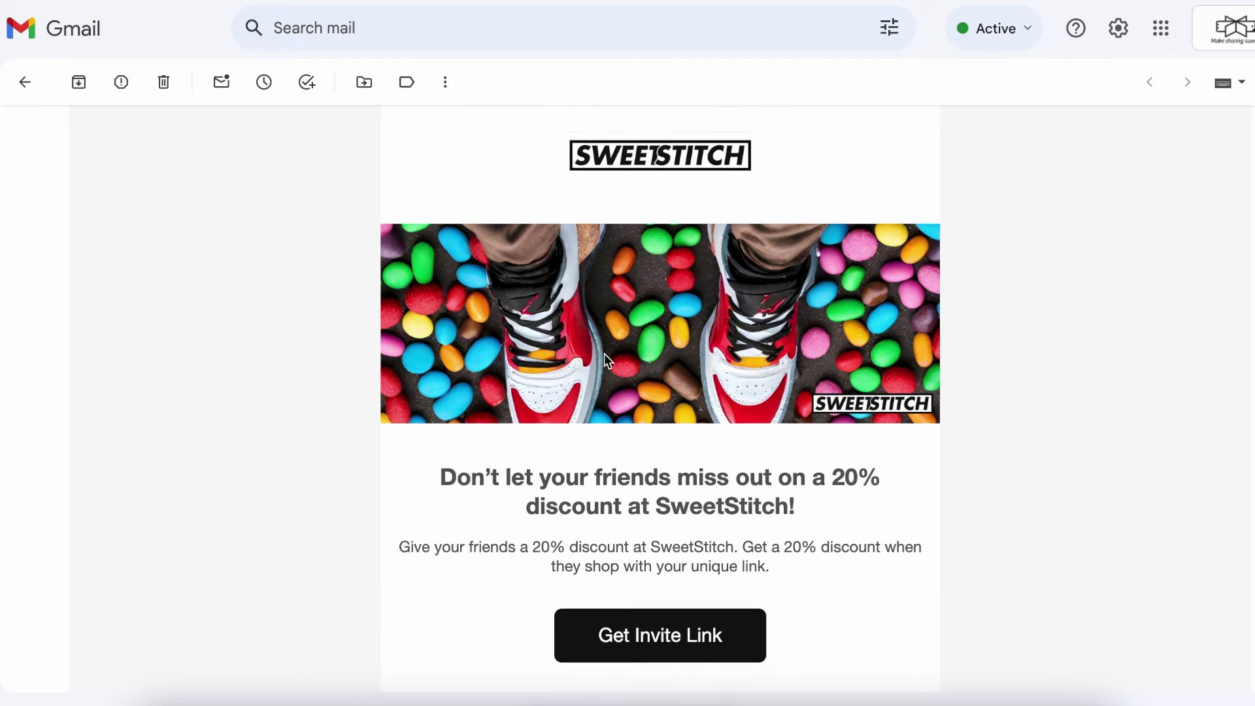
scroll(604, 356, "down", 3)
scroll(604, 354, "down", 4)
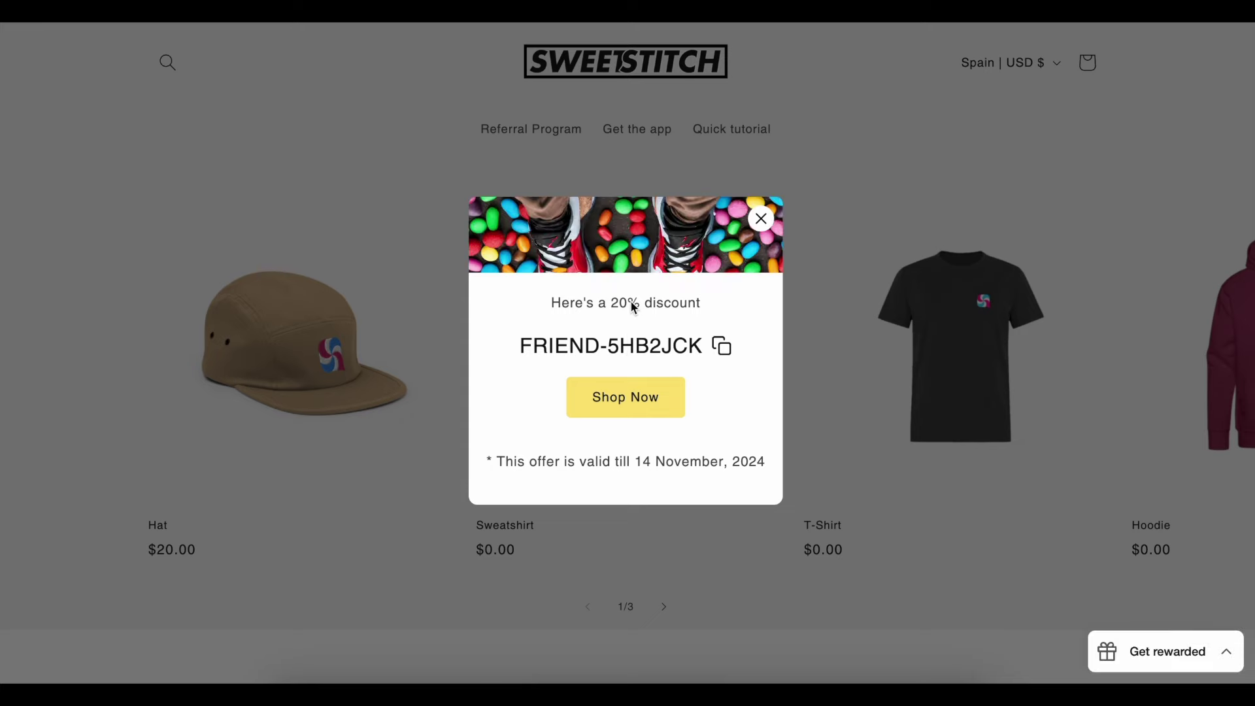
- Dismiss the discount popup with Shop Now and buy the $20 Hat
left_click(639, 395)
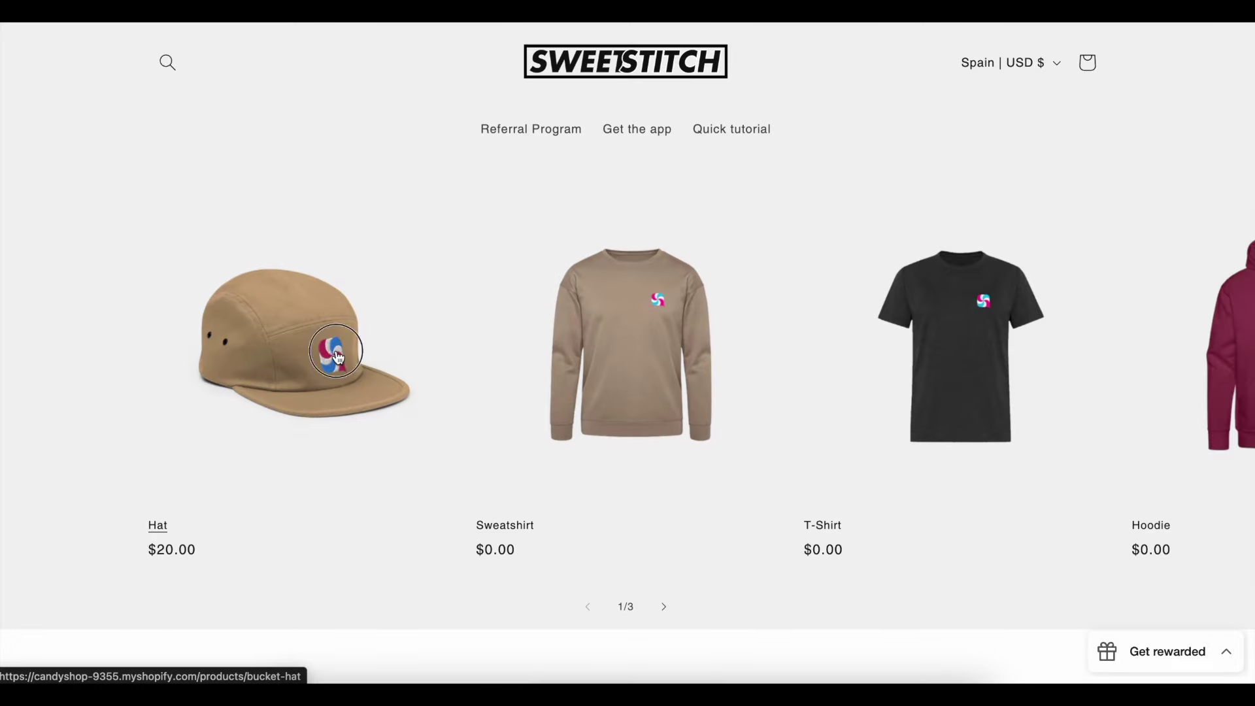
left_click(338, 357)
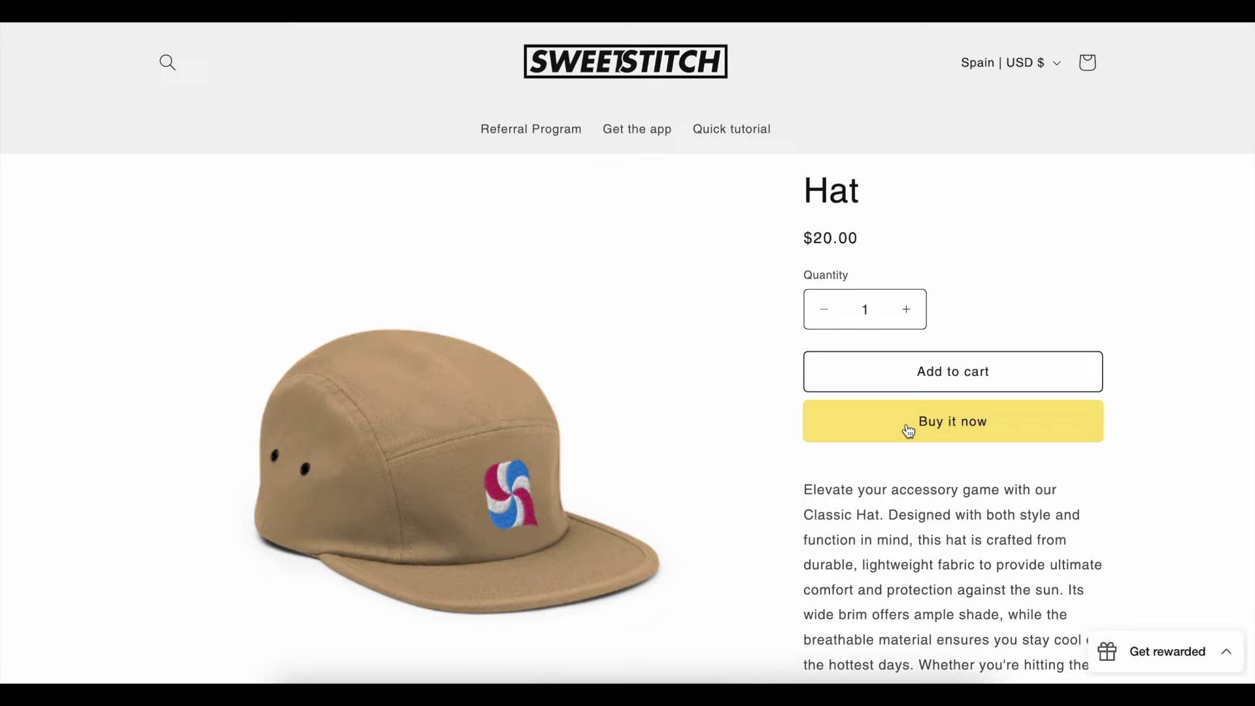
left_click(909, 429)
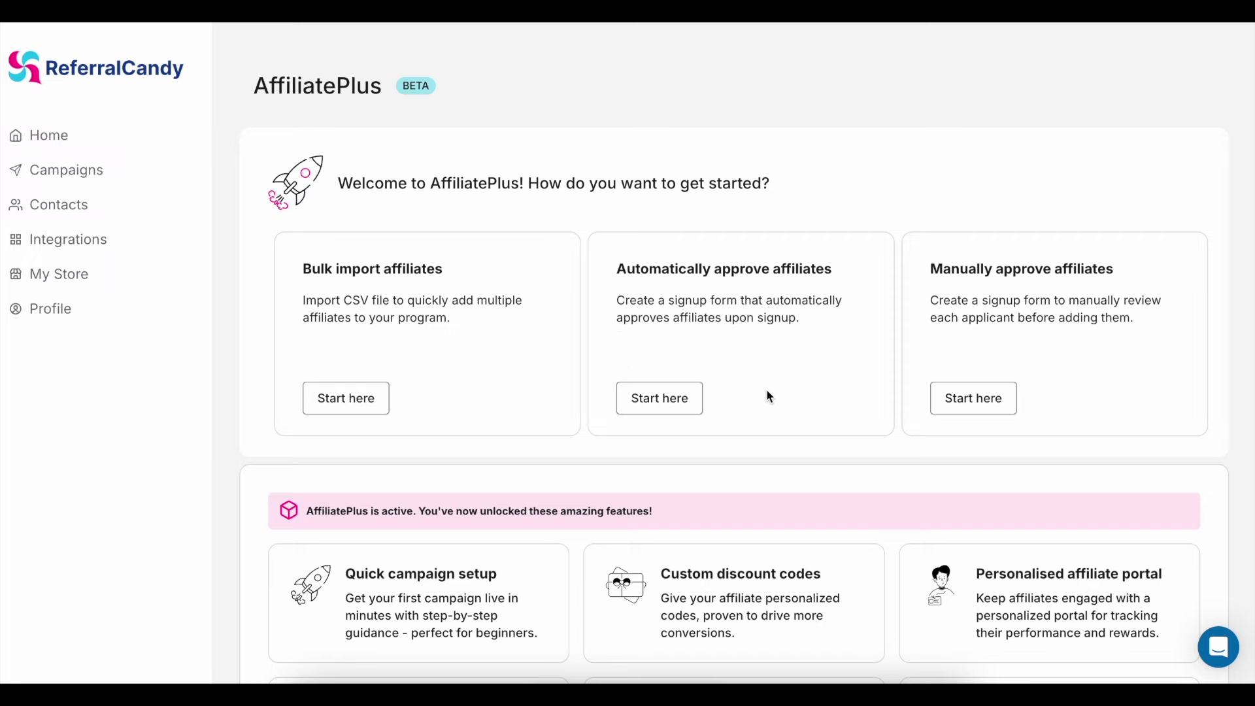
- Start an automatically-approved affiliate campaign from AffiliatePlus and confirm creating it
scroll(769, 395, "down", 3)
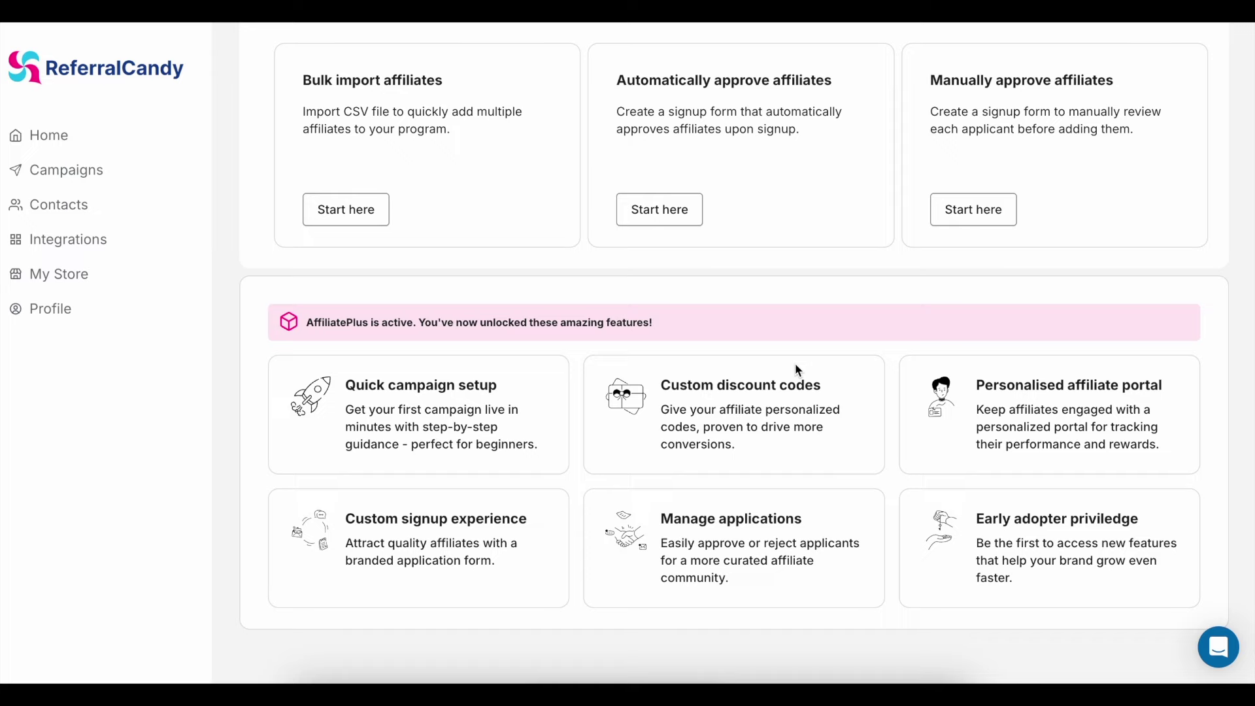
scroll(795, 365, "up", 1)
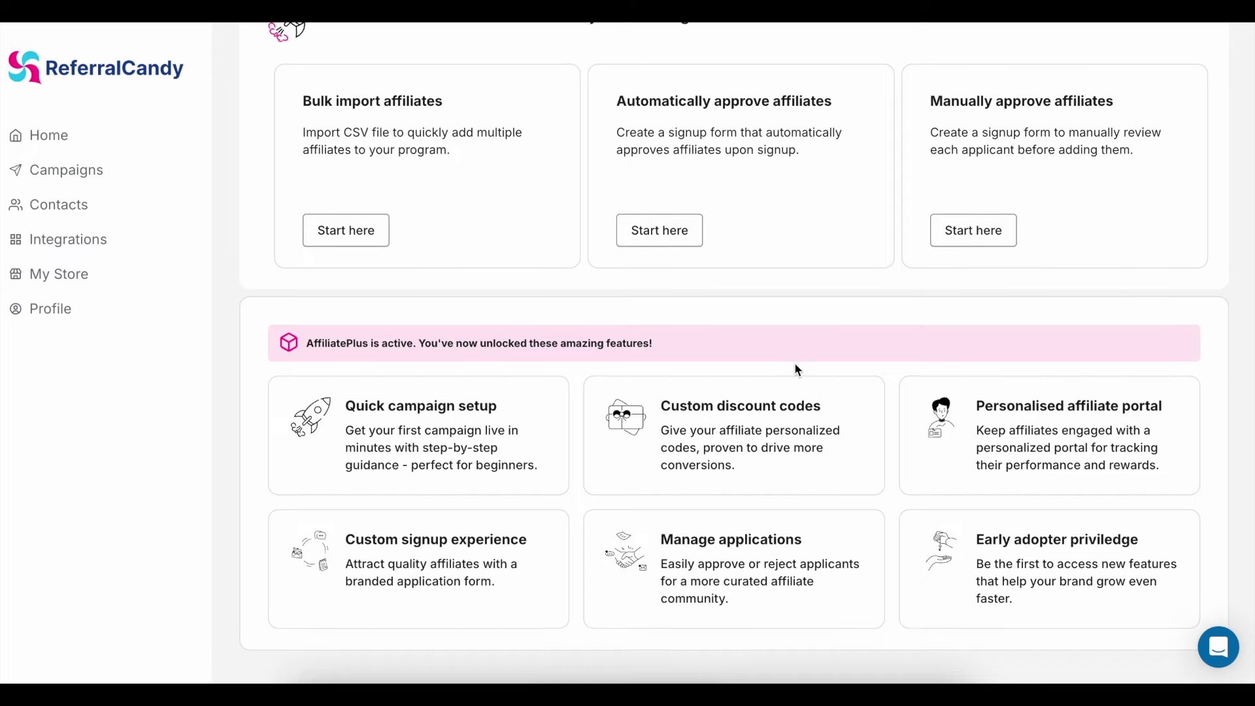
scroll(796, 366, "up", 3)
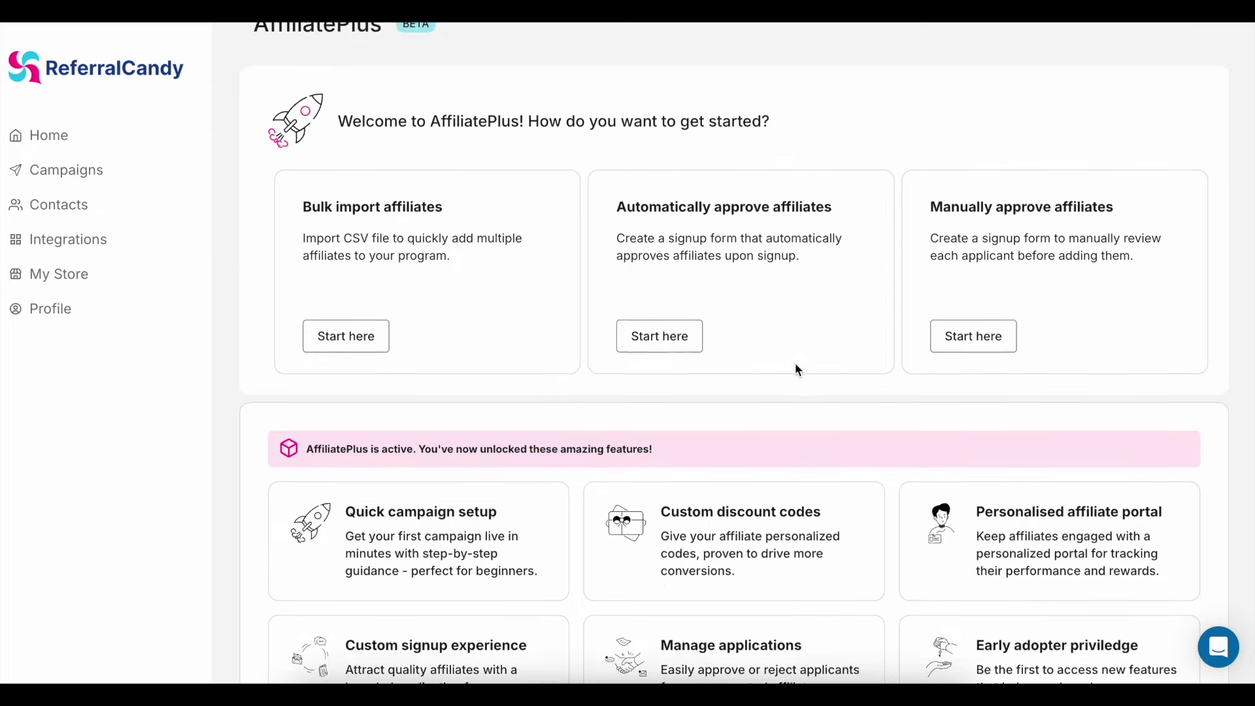
left_click(680, 395)
left_click(778, 433)
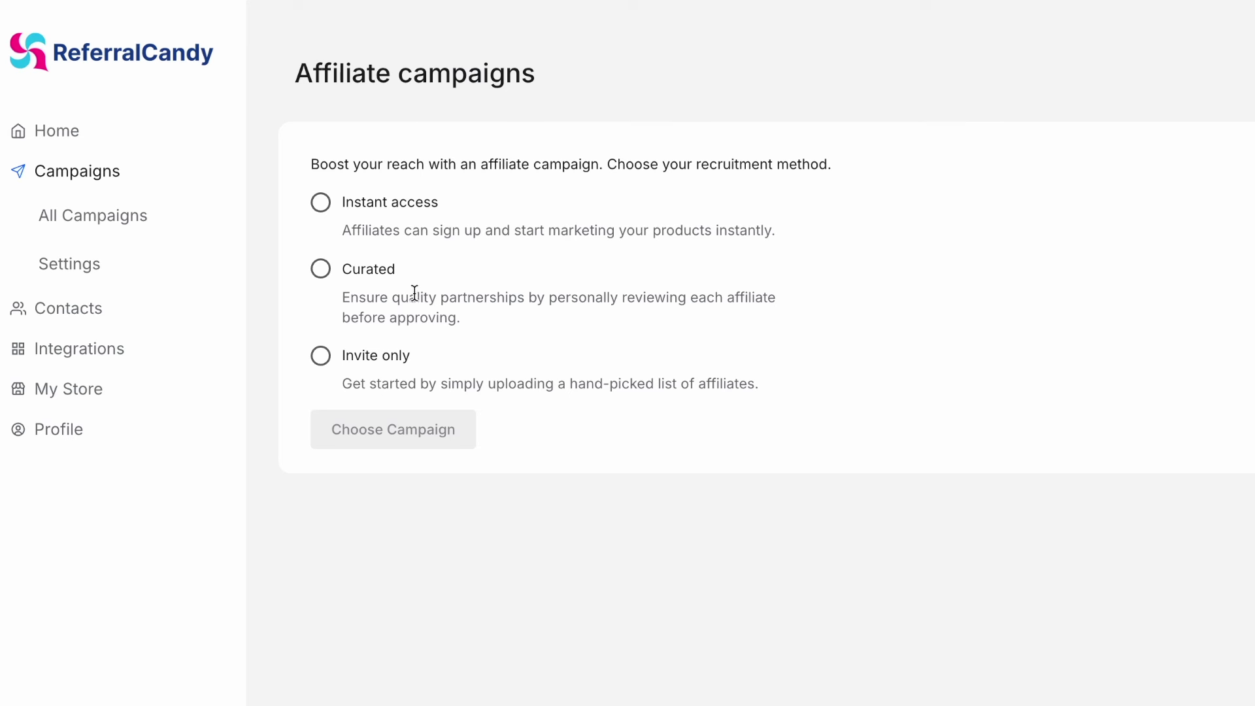
- Choose Instant access recruitment and save the 10% cash commission reward
left_click(319, 209)
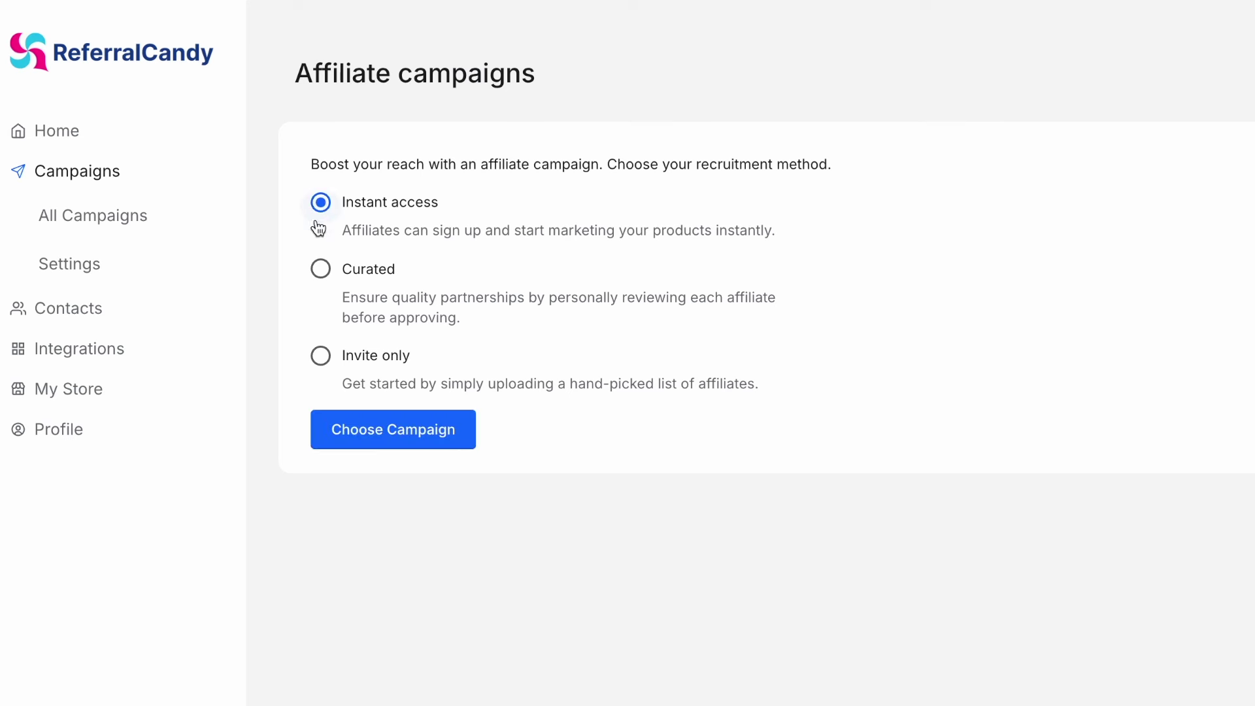
left_click(320, 269)
left_click(320, 356)
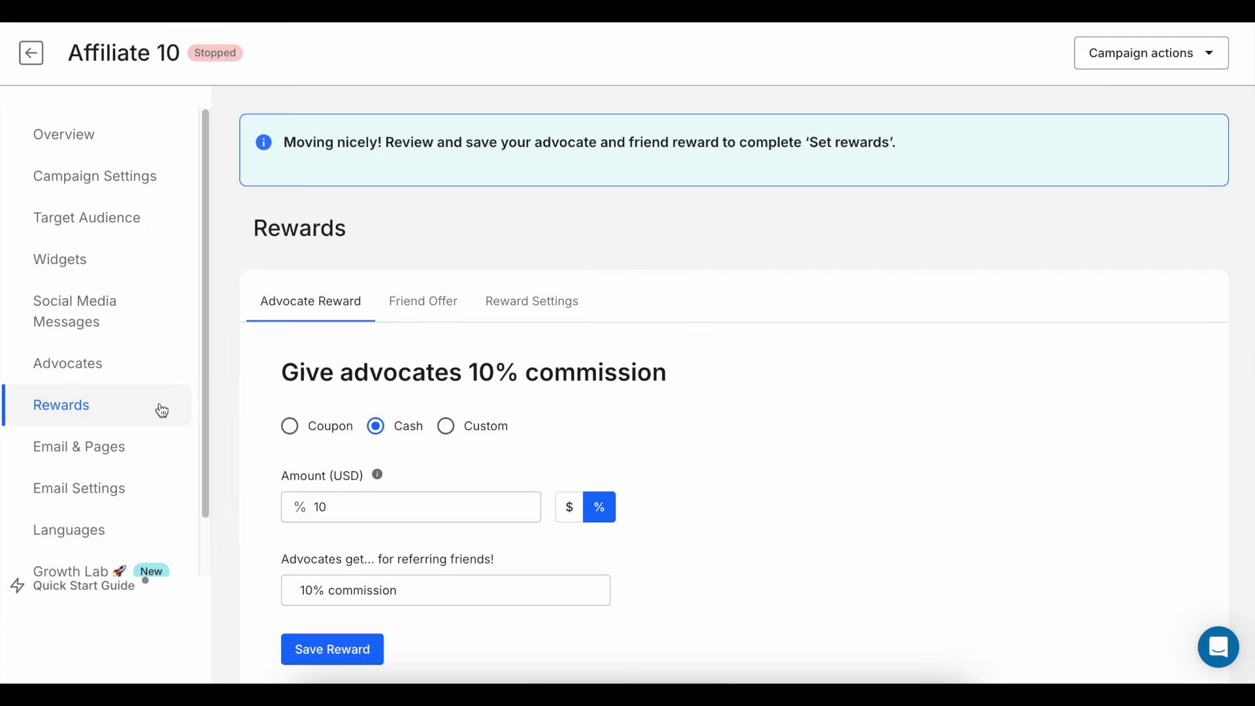
scroll(405, 391, "down", 2)
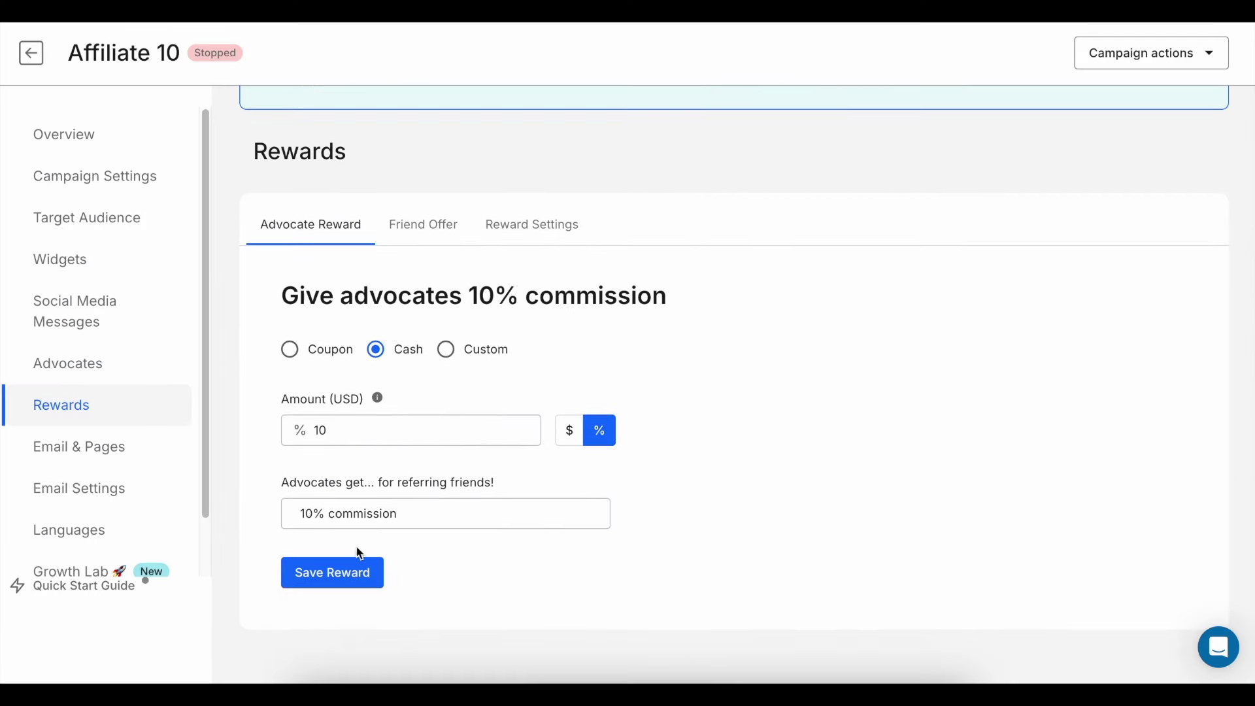
left_click(352, 574)
- In Reward Settings, reward advocates for every purchase
left_click(544, 230)
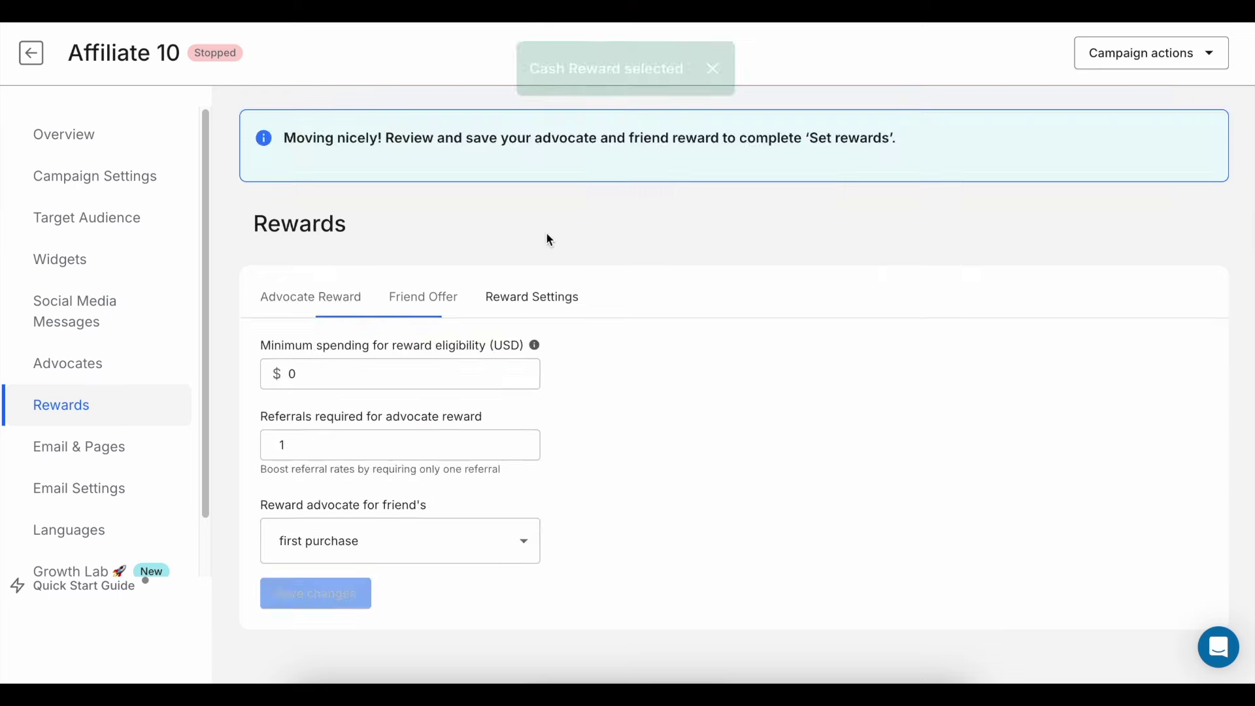
left_click(361, 537)
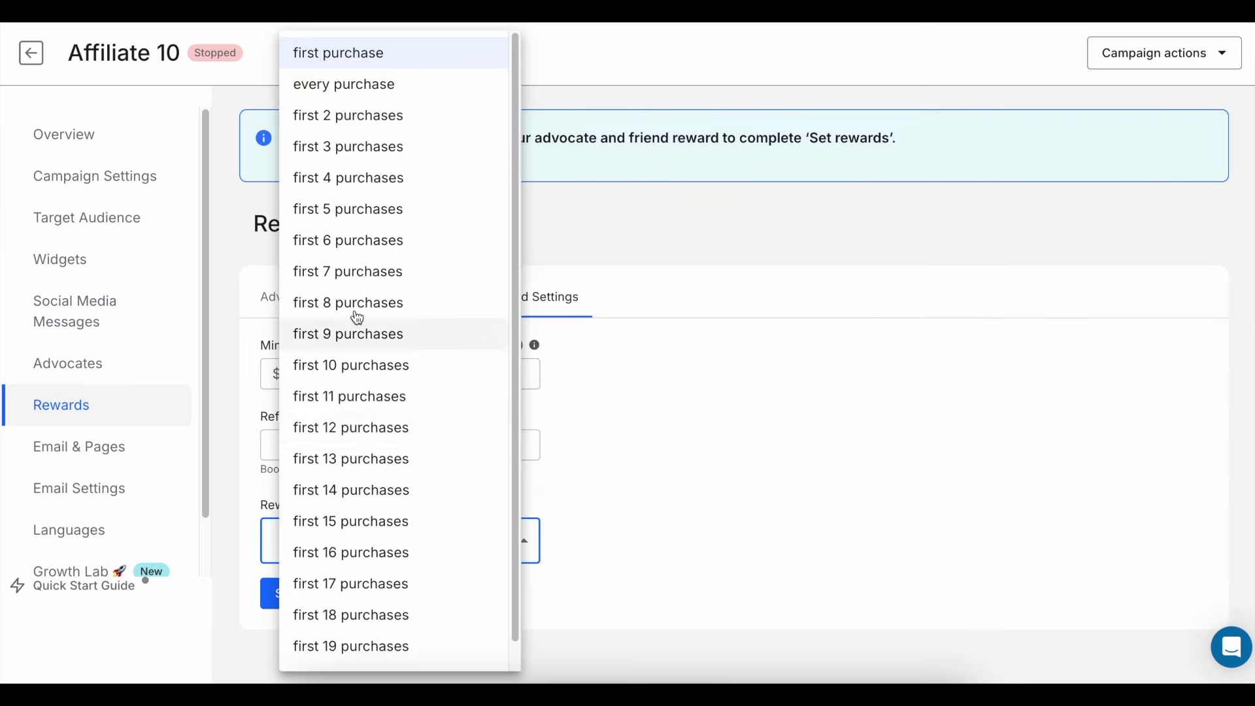
left_click(378, 90)
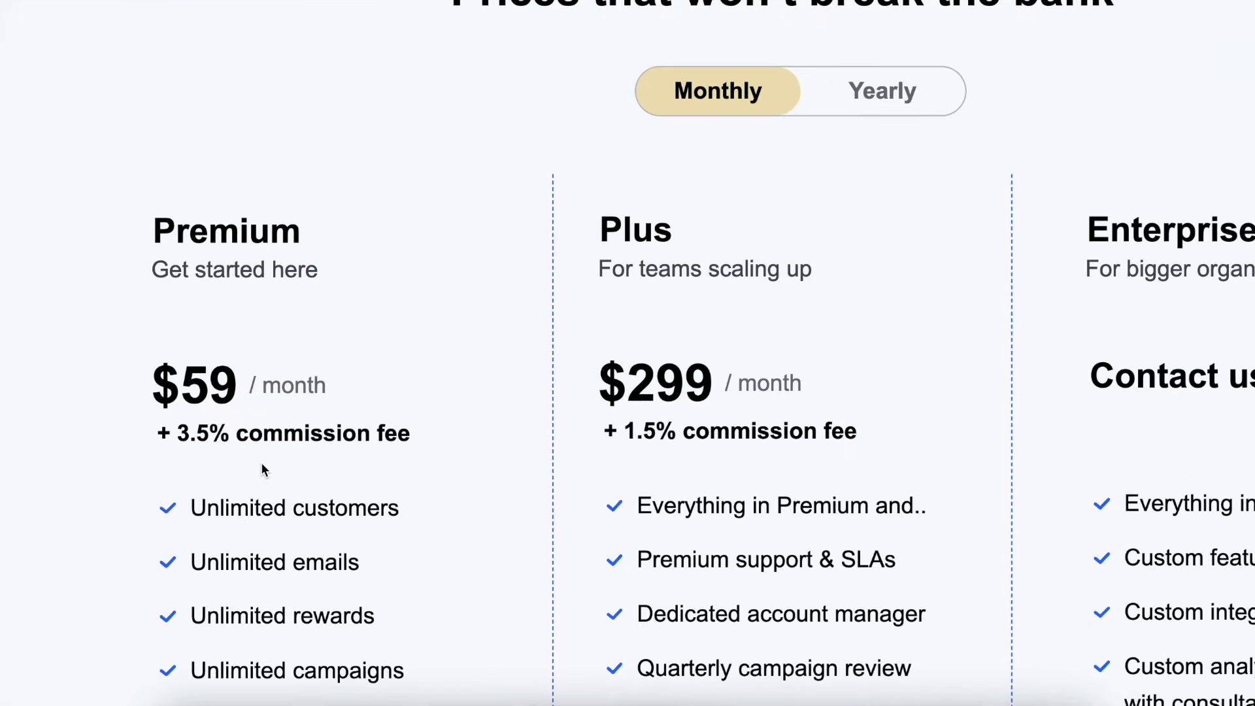
scroll(262, 464, "down", 2)
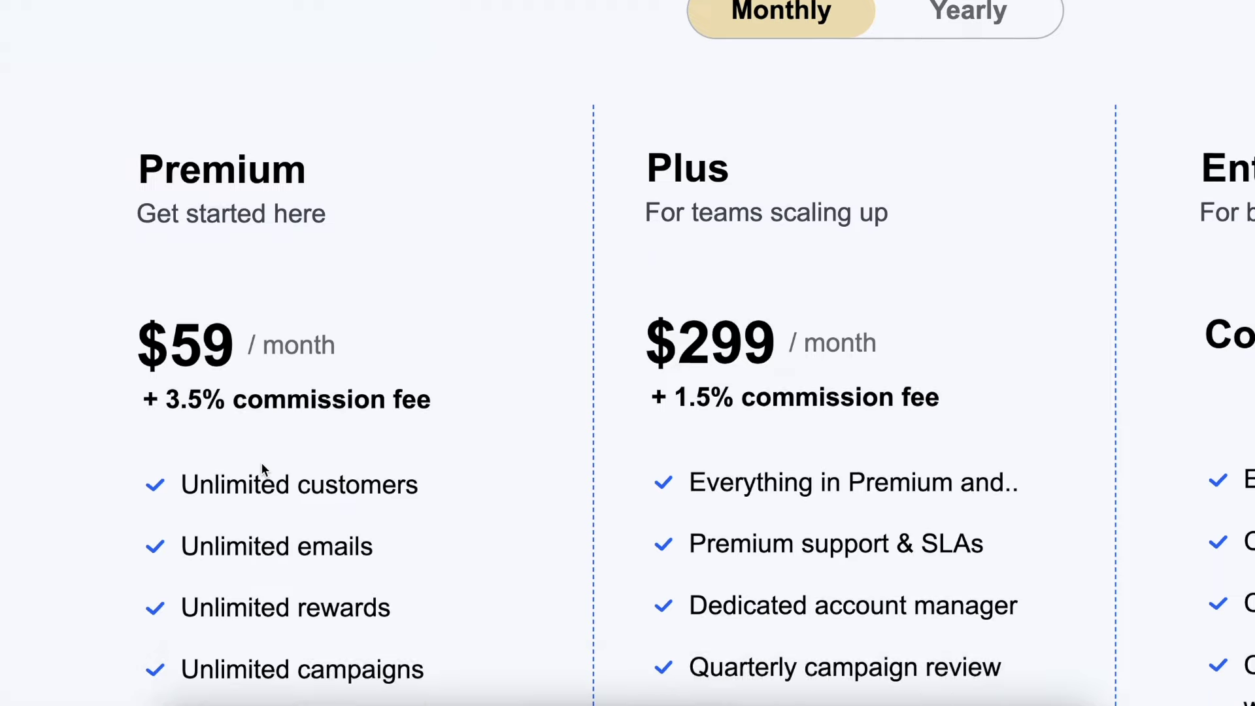